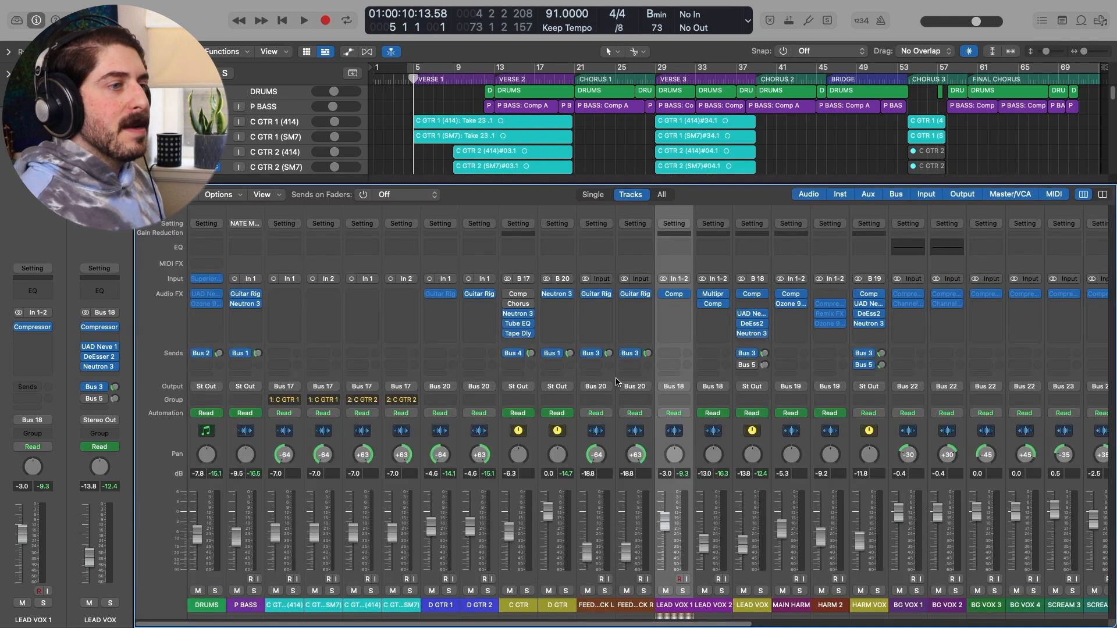
# Step: Select all effect return channels from AMP ROOM through UNSTABLE in the mixer
pyautogui.hscroll(10, 592, 420)
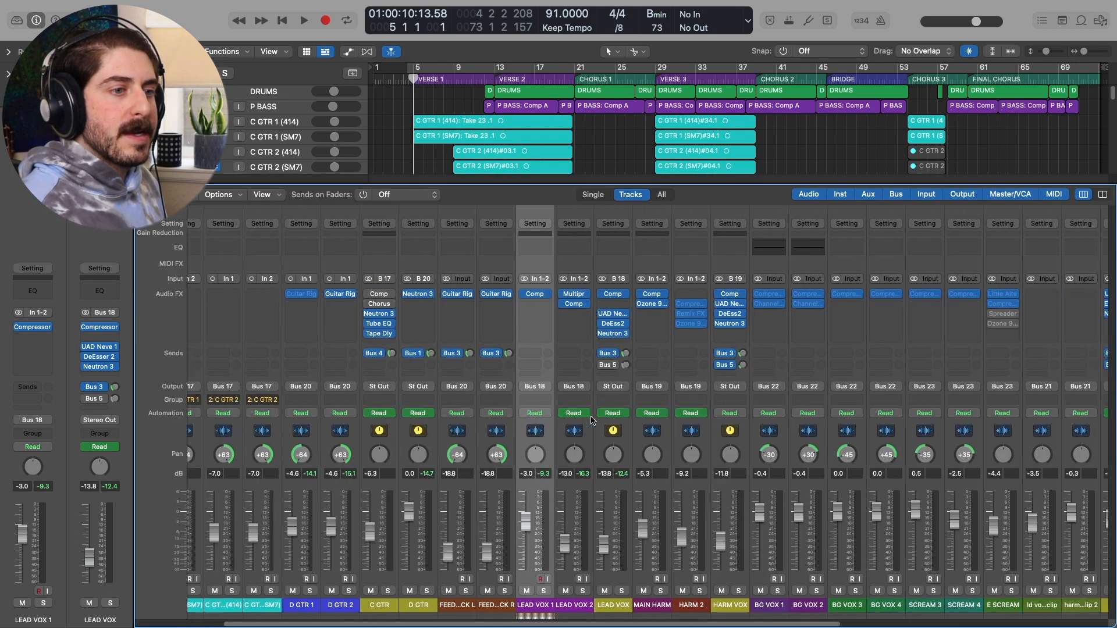
pyautogui.hscroll(3, 581, 424)
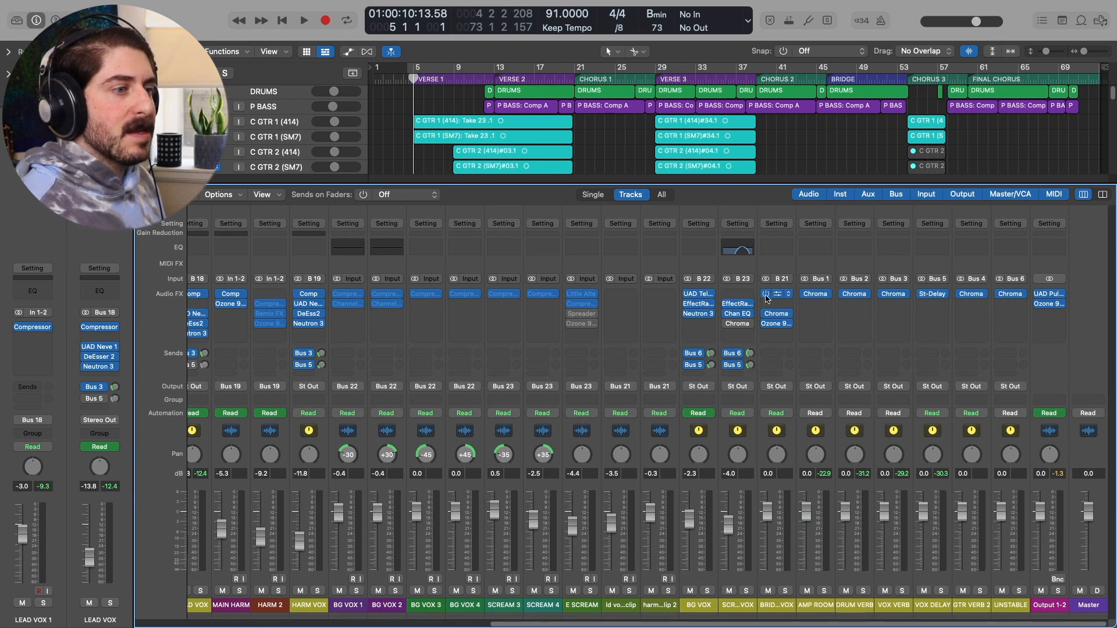
pyautogui.click(813, 609)
pyautogui.keyDown('shift'); pyautogui.click(1003, 605); pyautogui.keyUp('shift')
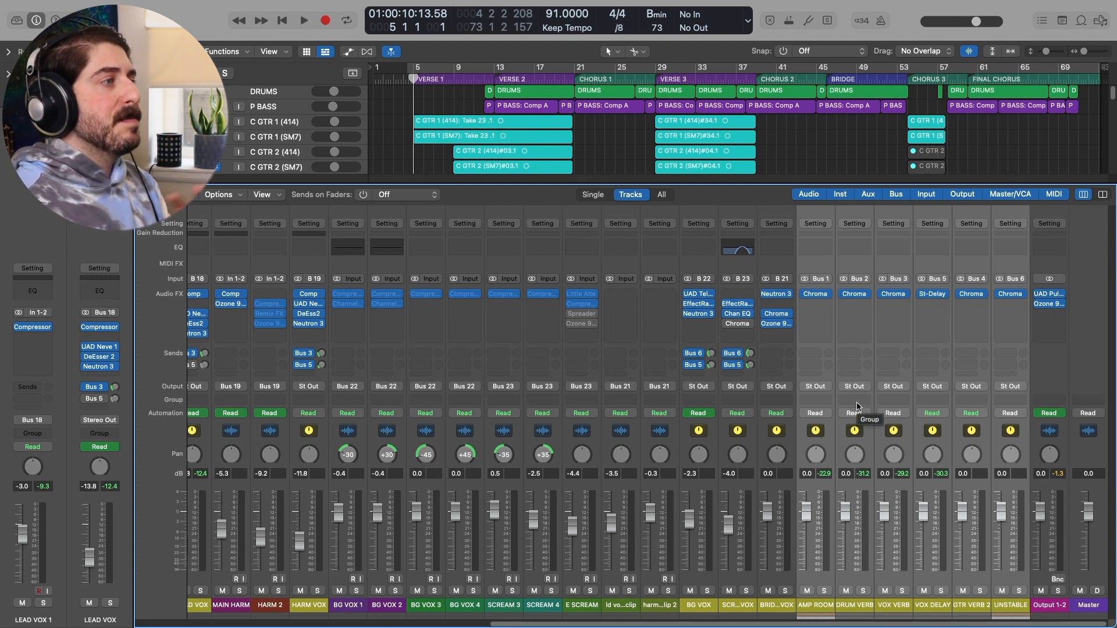
# Step: Select the AMP ROOM, DRUM VERB, VOX VERB, GTR VERB 2 and UNSTABLE channel strips one after another
pyautogui.click(809, 609)
pyautogui.click(848, 611)
pyautogui.click(888, 612)
pyautogui.click(969, 608)
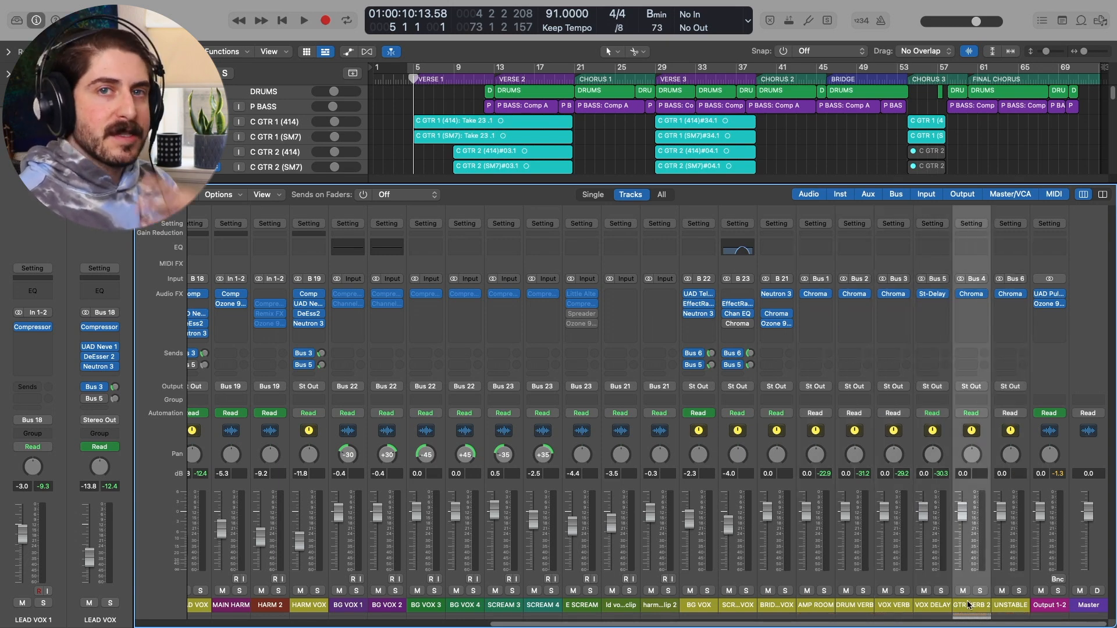
pyautogui.click(998, 608)
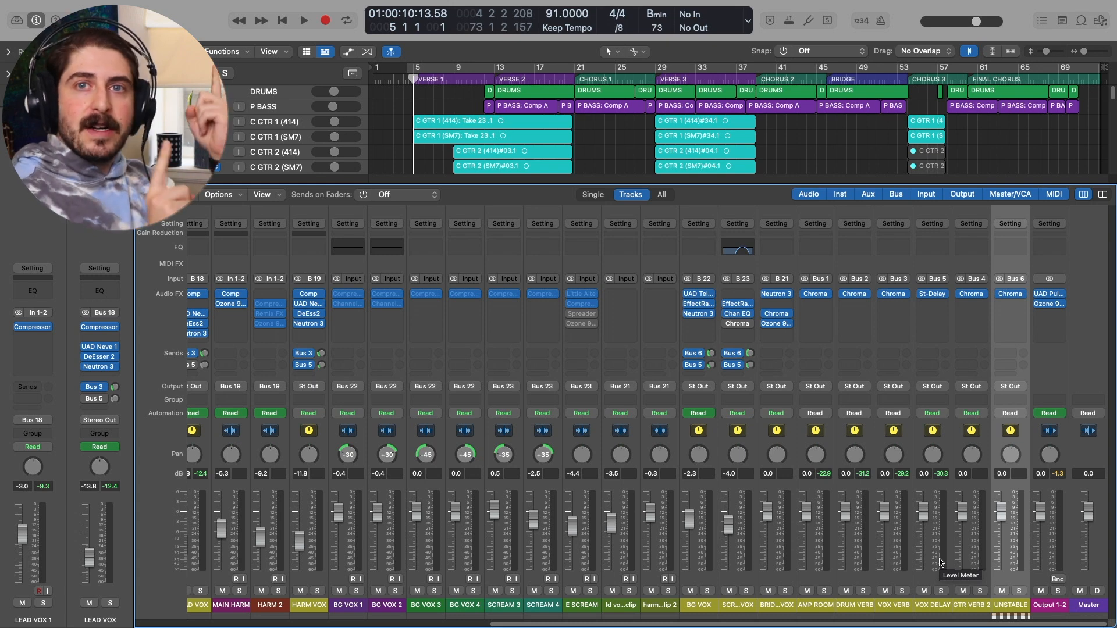
# Step: Show the DRUM VERB return of the drums' Bus 2 send and audition the soloed drums from Verse 2 and Chorus 1
pyautogui.press('x')
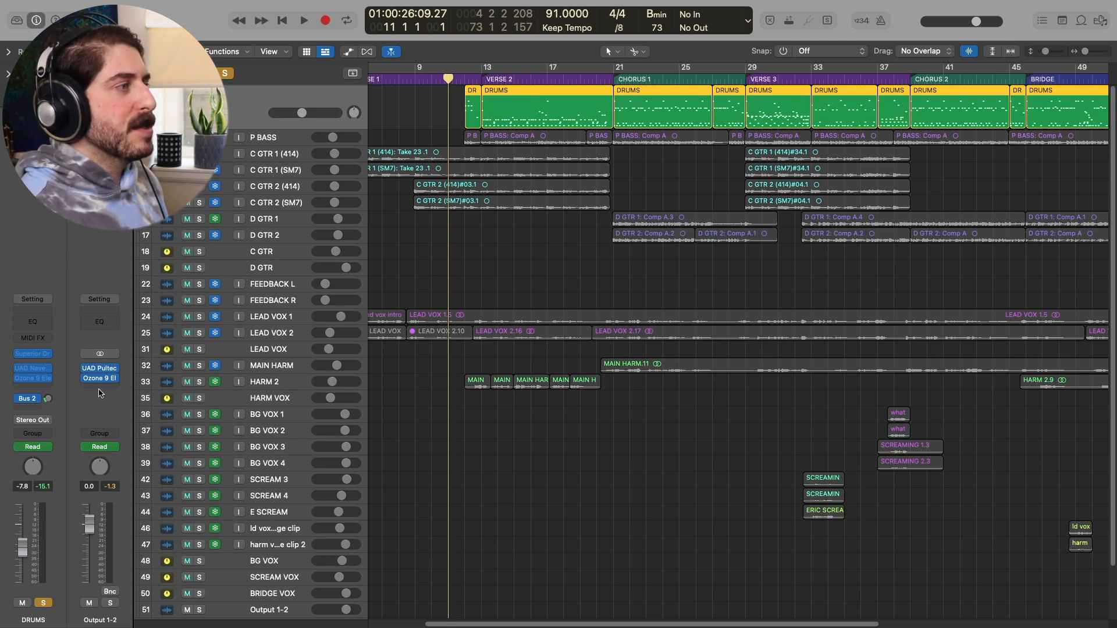
pyautogui.click(49, 400)
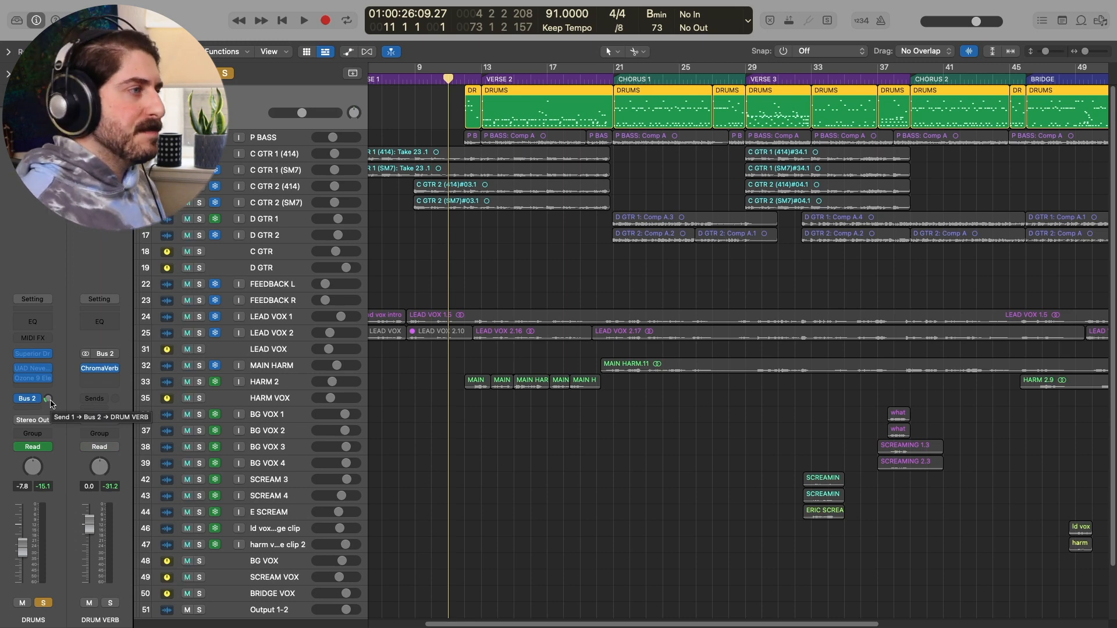
pyautogui.click(481, 81)
pyautogui.press('space')
pyautogui.press('x')
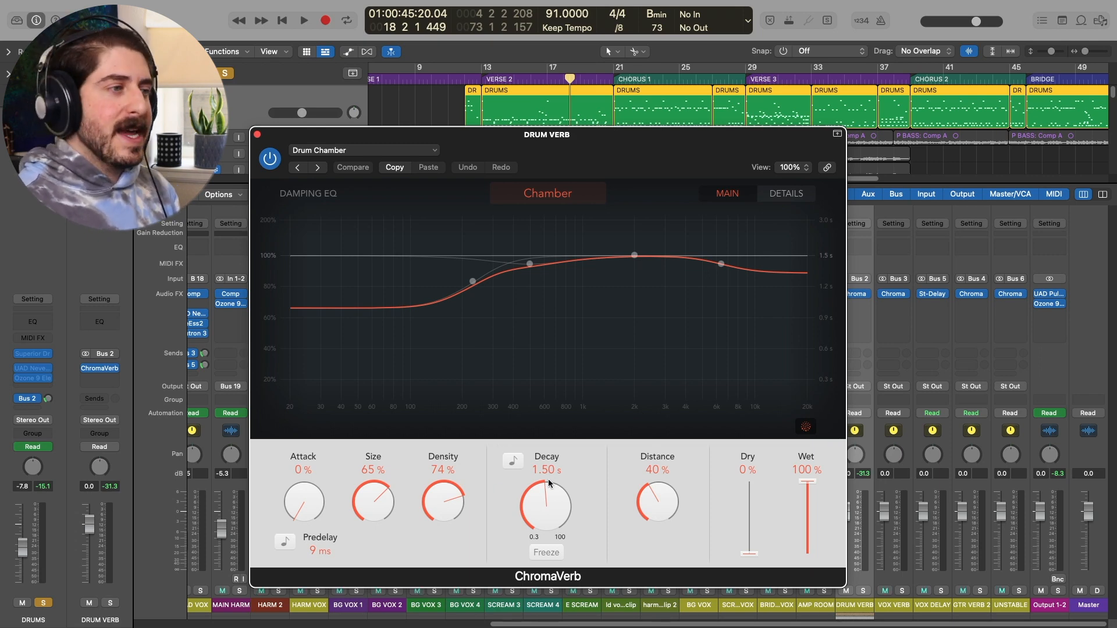
pyautogui.moveTo(594, 150); pyautogui.dragTo(590, 139)
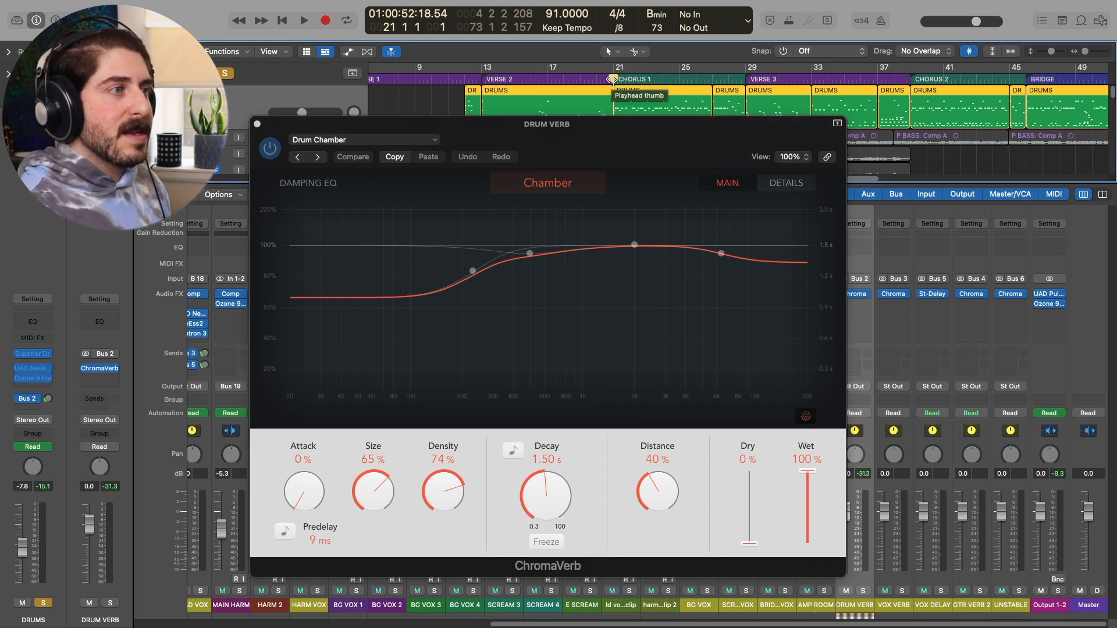
pyautogui.press('space')
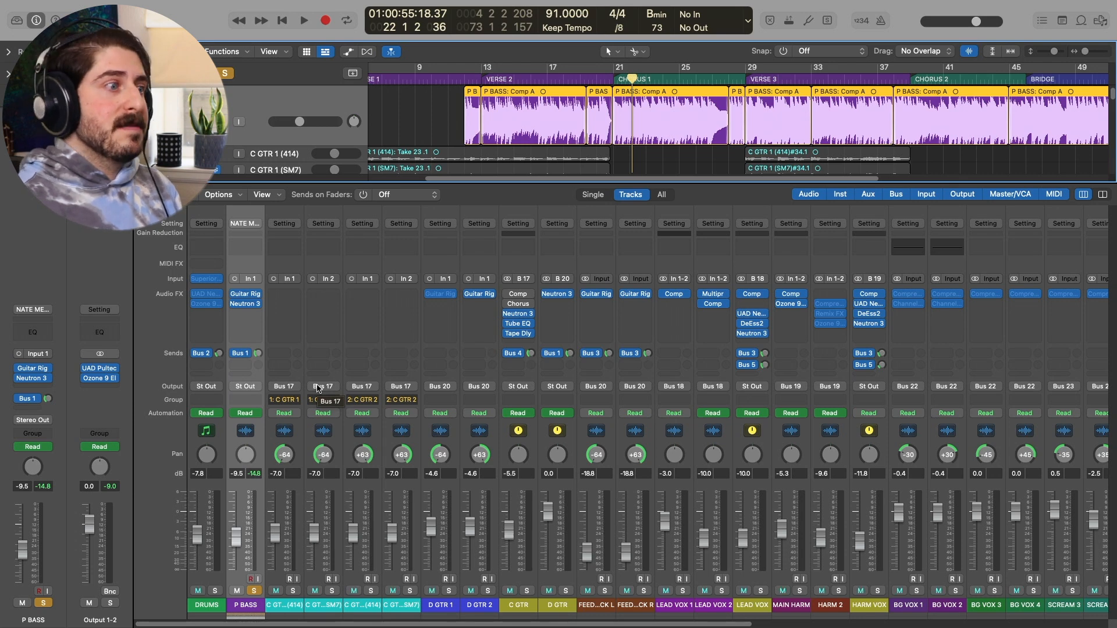
# Step: Display the ChromaVerb settings of the AMP ROOM return and place the plug-in window clear of the lower channel strips
pyautogui.hscroll(10, 806, 571)
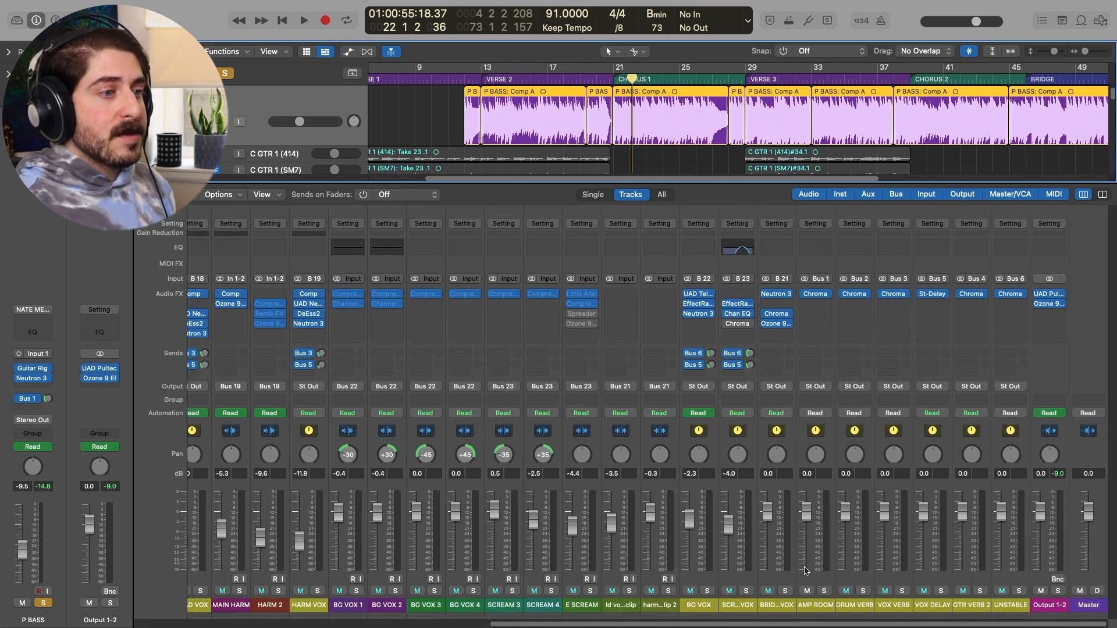
pyautogui.click(823, 614)
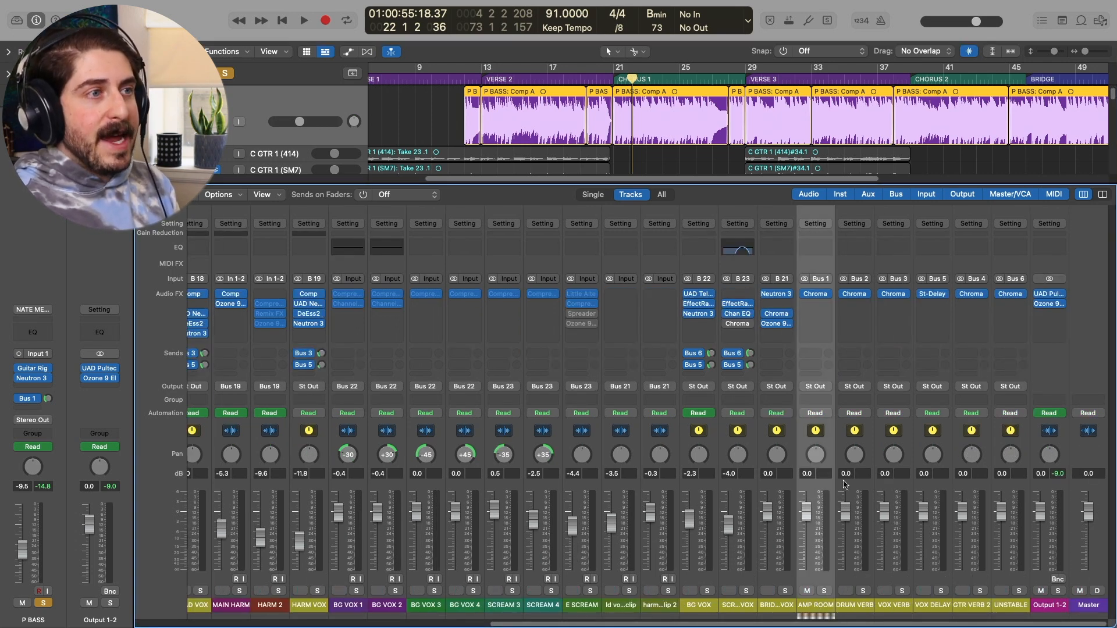
pyautogui.click(814, 294)
pyautogui.moveTo(732, 160); pyautogui.dragTo(701, 120)
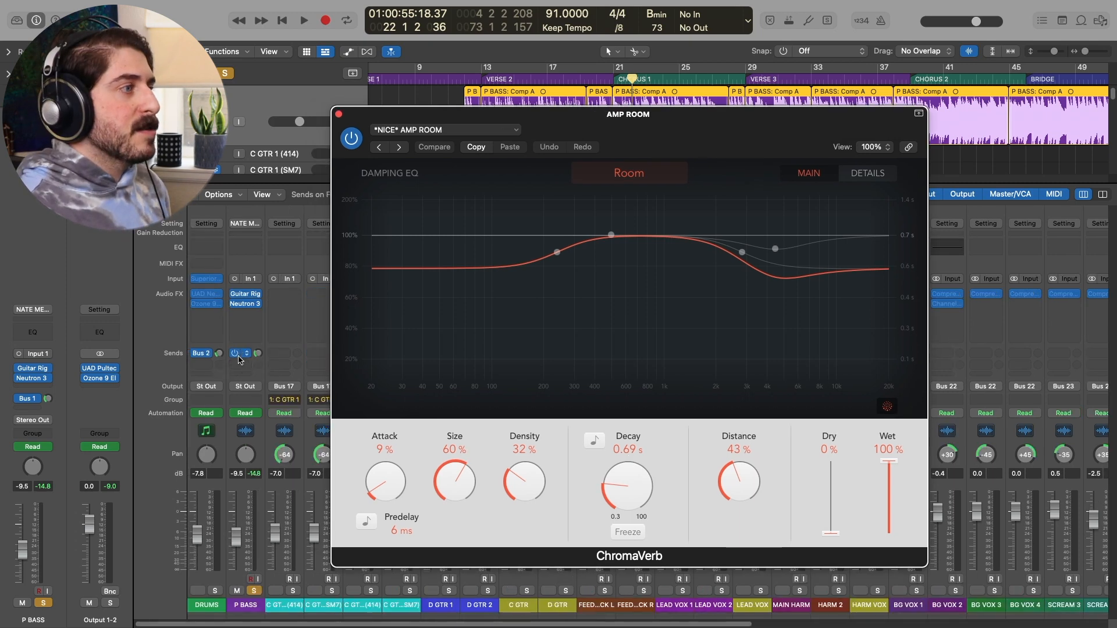
# Step: Bypass the AMP ROOM reverb and play the soloed bass in Chorus 1 without it
pyautogui.click(352, 140)
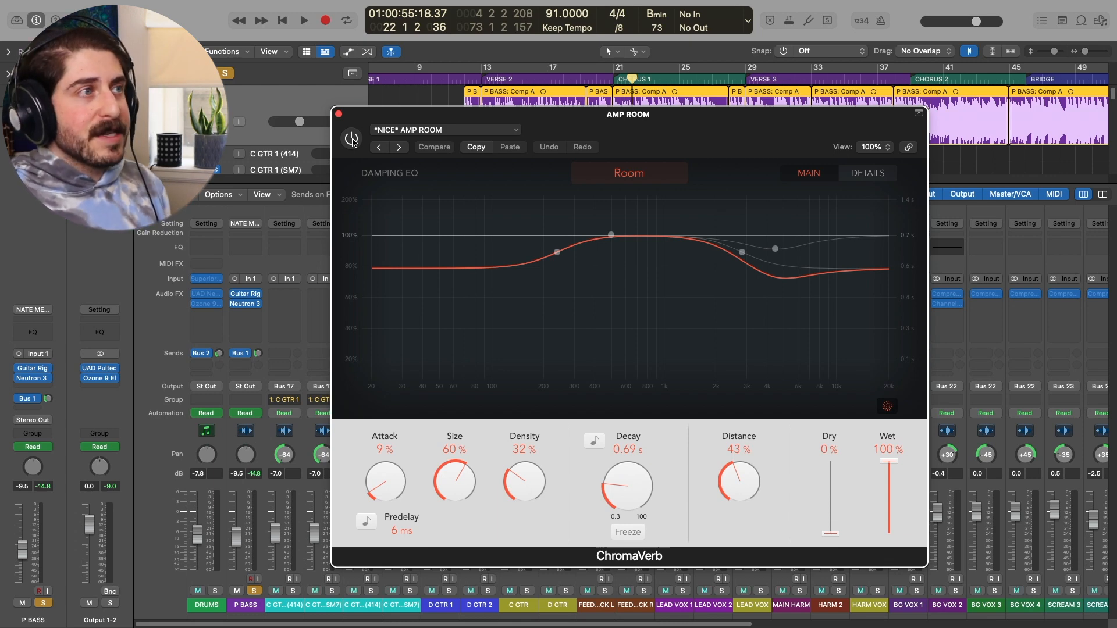
pyautogui.press('space')
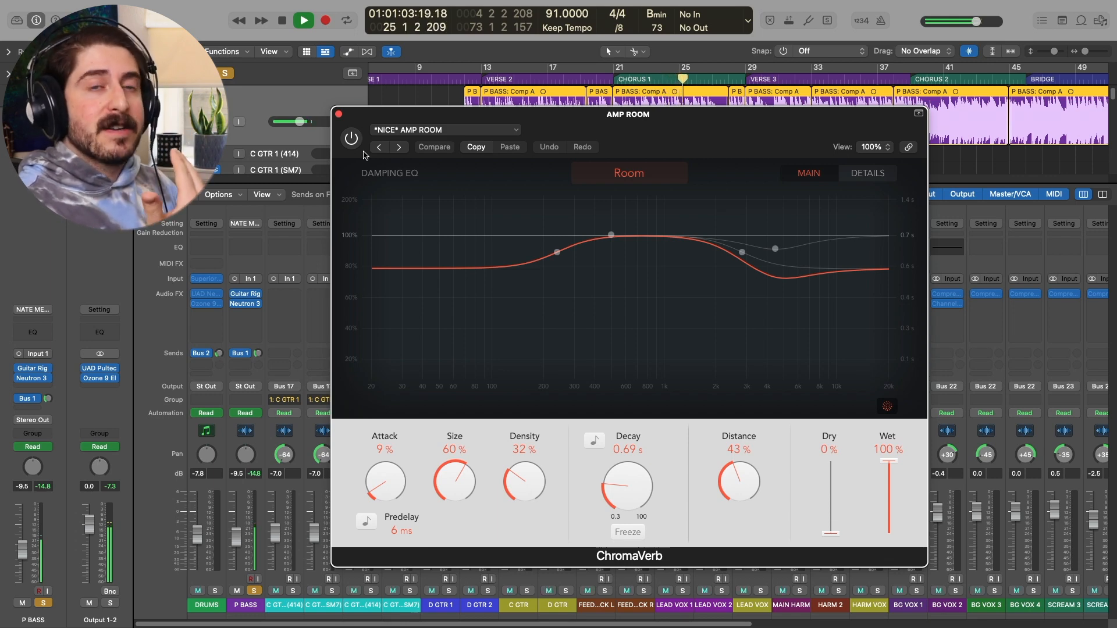
pyautogui.press('space')
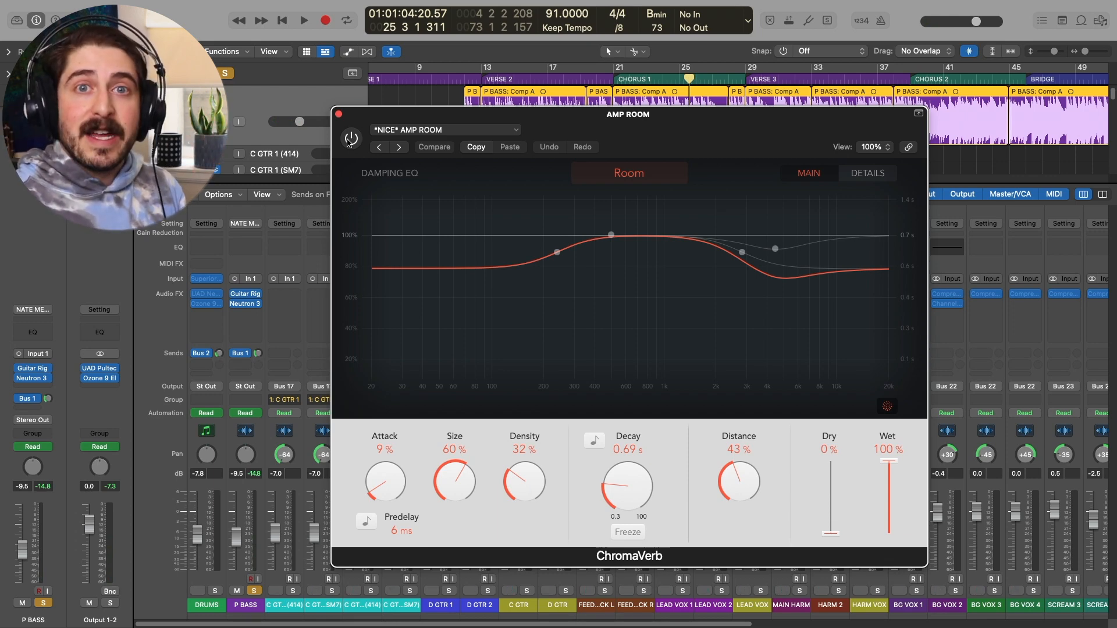
# Step: Replay the soloed bass in Chorus 1 while toggling the AMP ROOM reverb to compare, leaving it enabled
pyautogui.press('space')
pyautogui.click(351, 139)
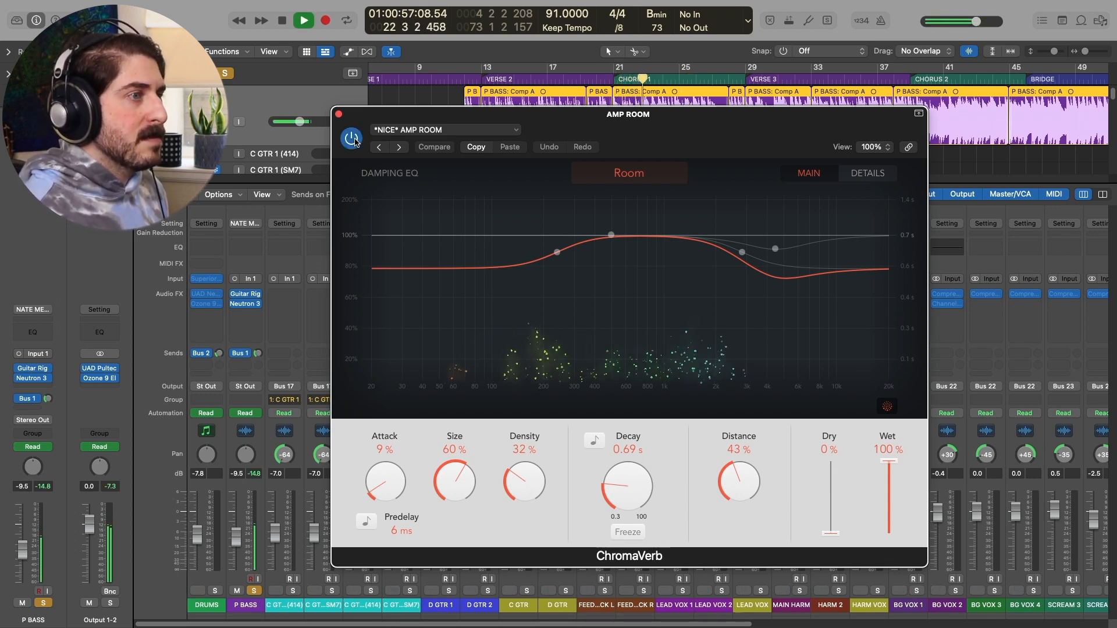
pyautogui.click(352, 140)
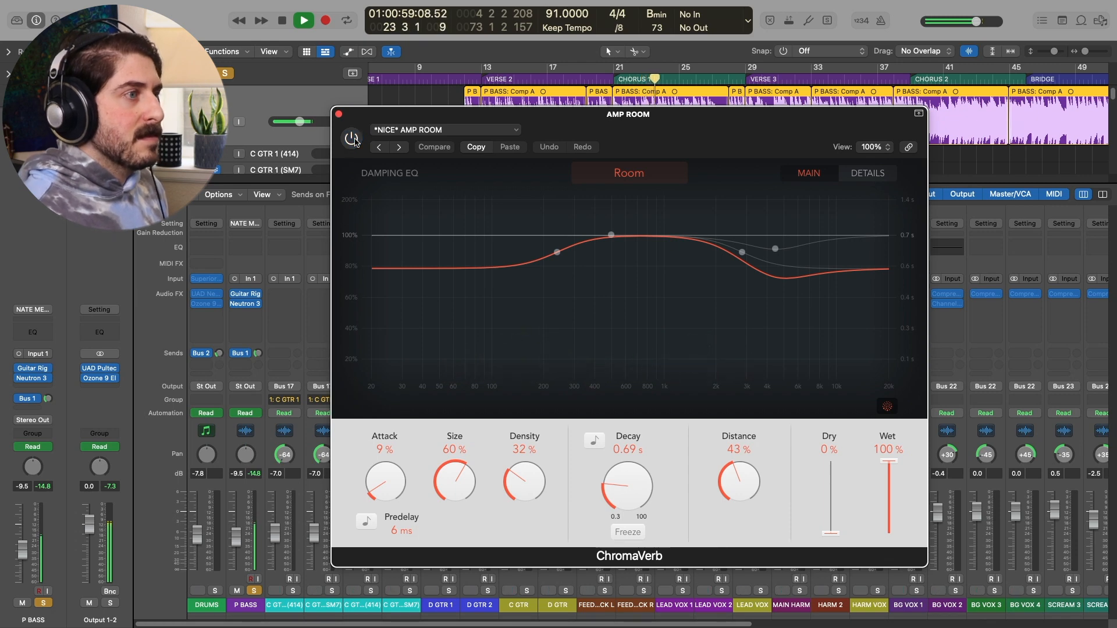
pyautogui.click(351, 139)
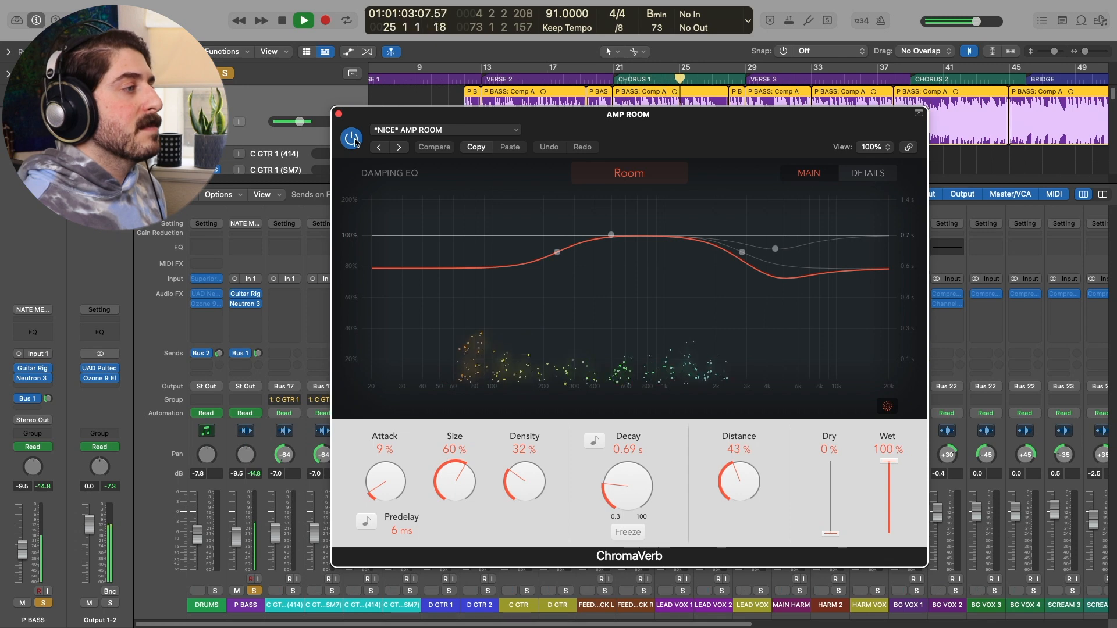
pyautogui.press('space')
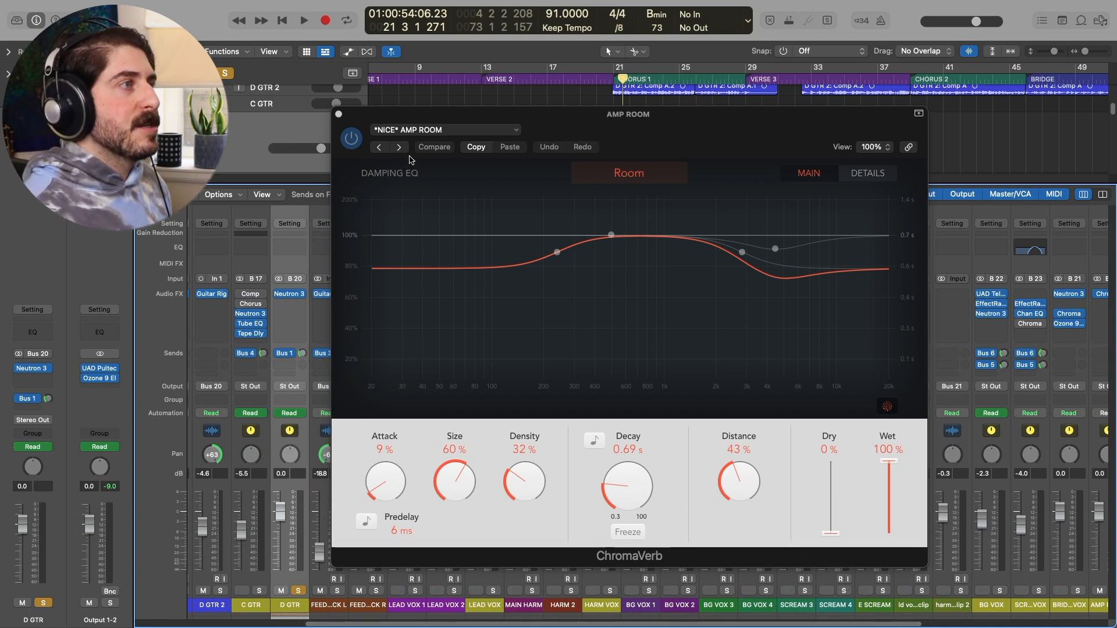
# Step: Close the AMP ROOM reverb window, hide the mixer and bring the distorted guitar regions in Chorus 1 into view
pyautogui.click(336, 113)
pyautogui.press('x')
pyautogui.scroll(3, 721, 175)
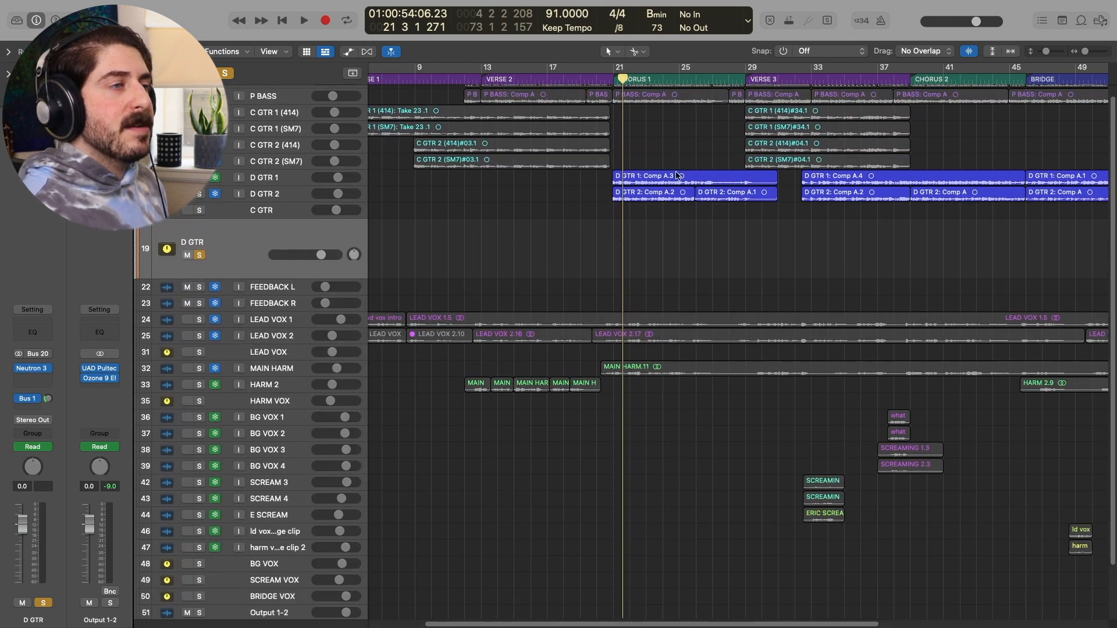
pyautogui.hscroll(3, 782, 170)
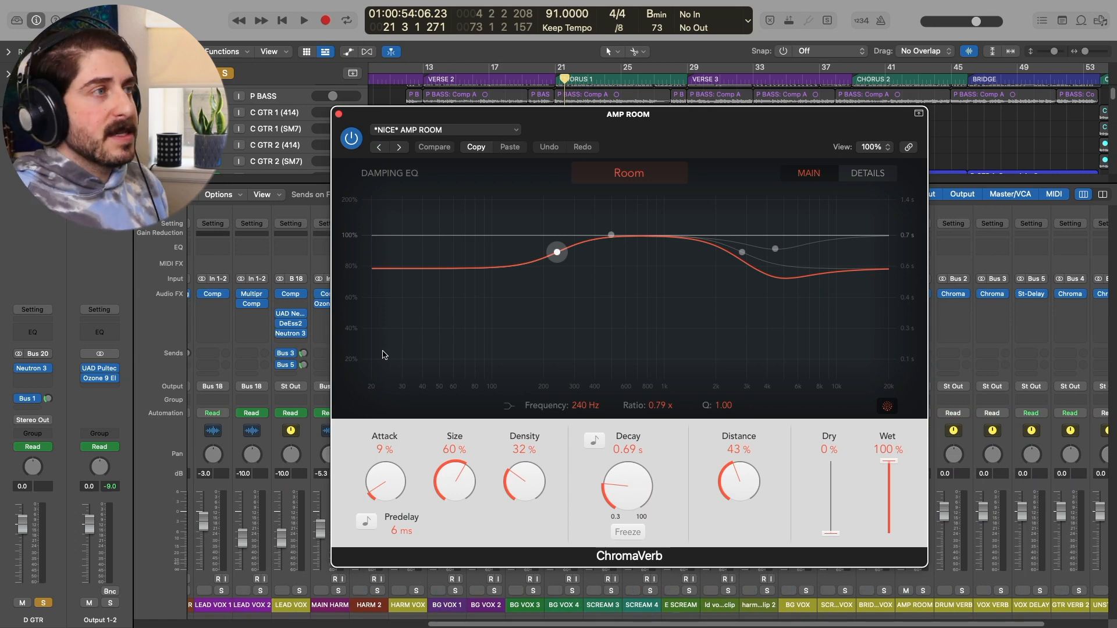
# Step: Play the soloed D GTR bus in Chorus 1 and compare it with the AMP ROOM reverb bypassed and enabled
pyautogui.click(352, 140)
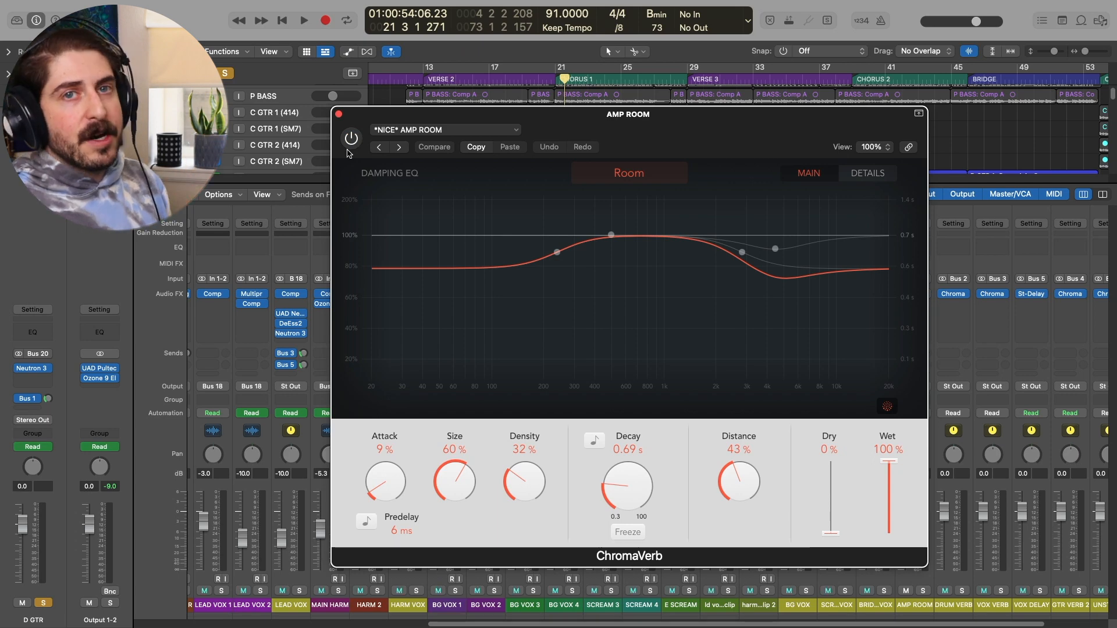
pyautogui.press('space')
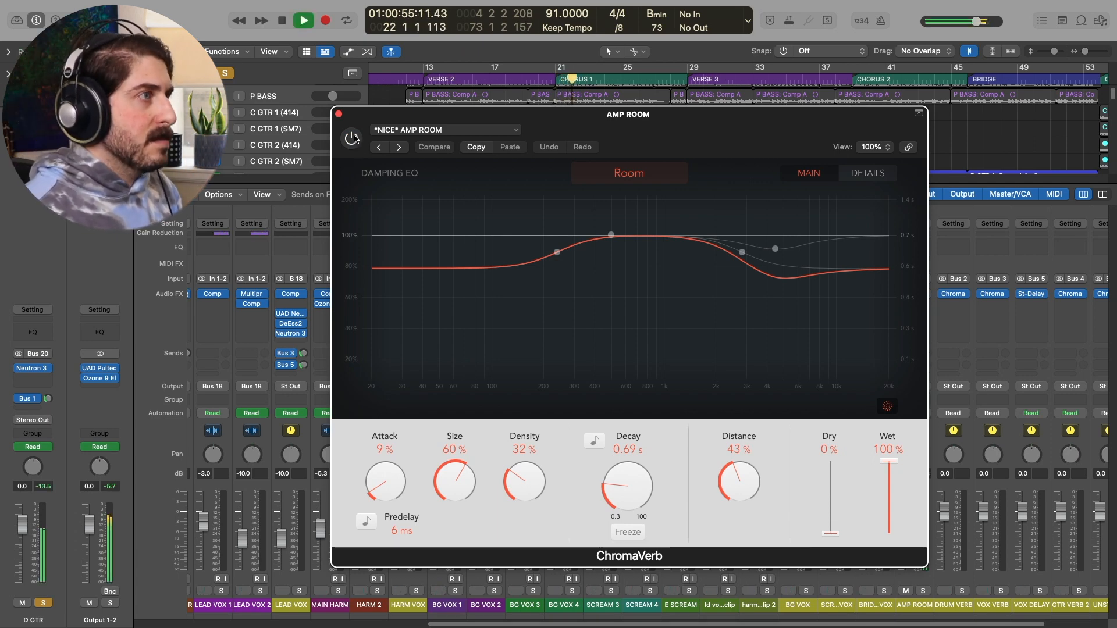
pyautogui.click(351, 144)
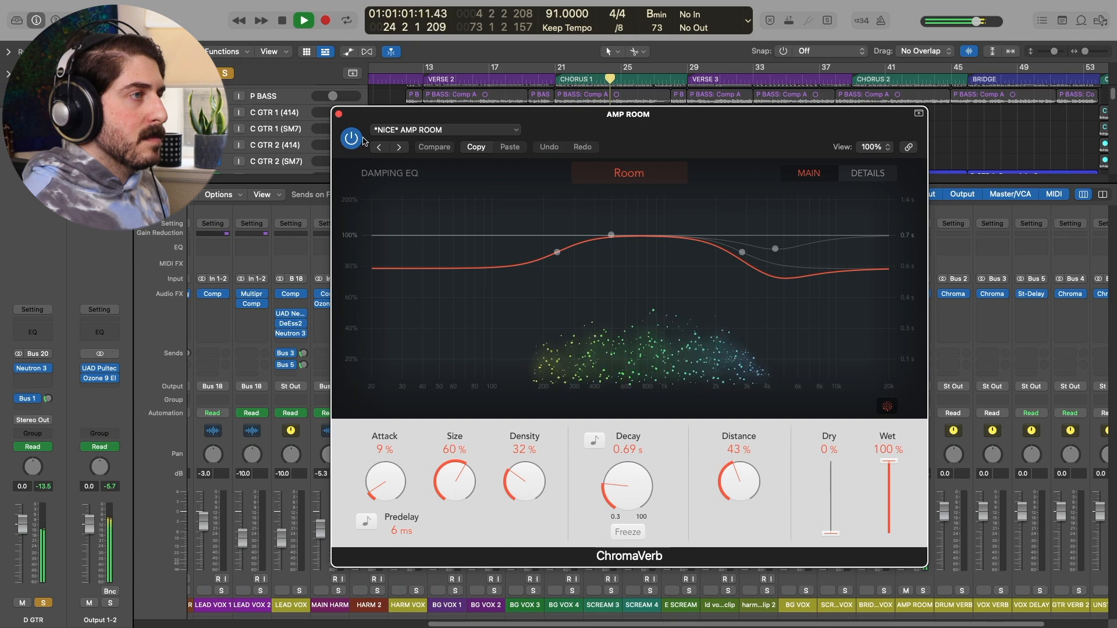
pyautogui.click(352, 139)
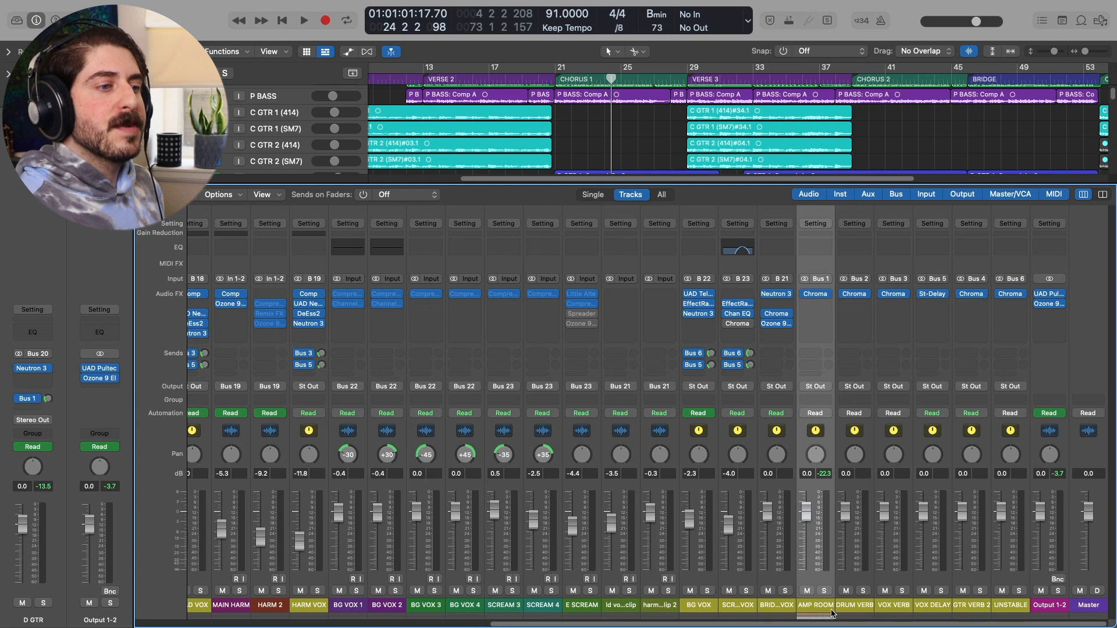
# Step: Locate the GTR VERB 2 return and the C GTR bus feeding it, and examine the return's ChromaVerb settings before closing them
pyautogui.click(846, 609)
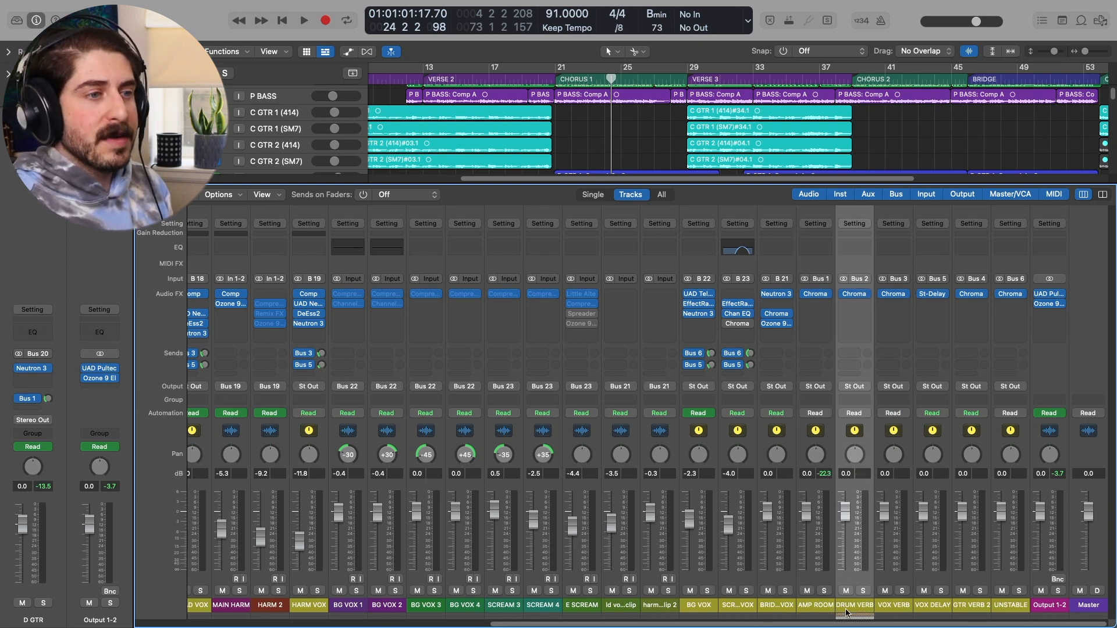
pyautogui.click(982, 610)
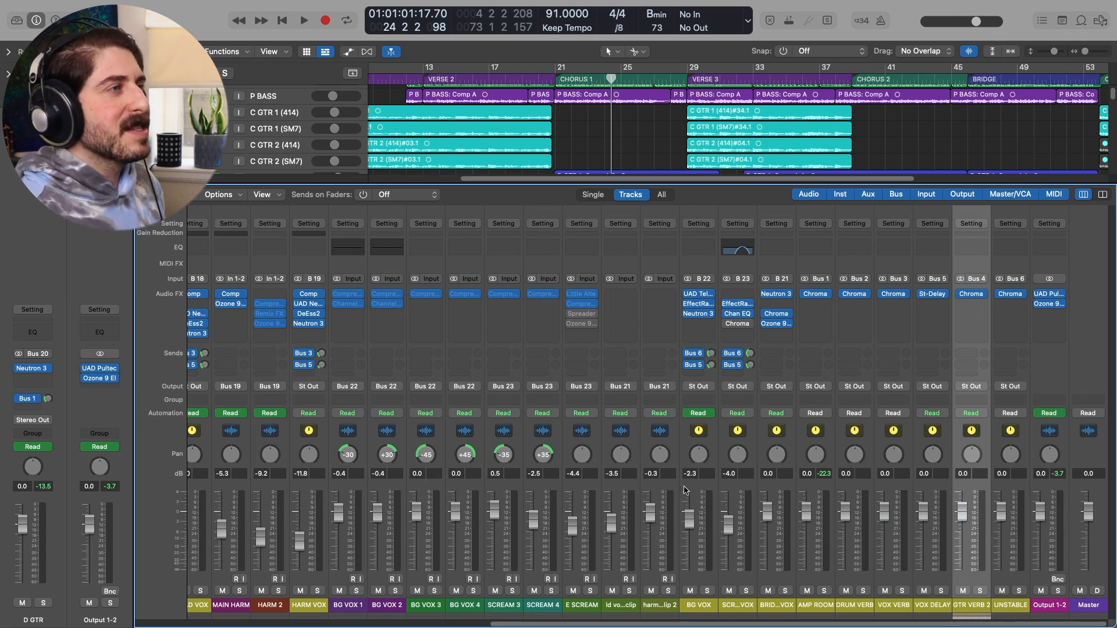
pyautogui.hscroll(-4, 685, 491)
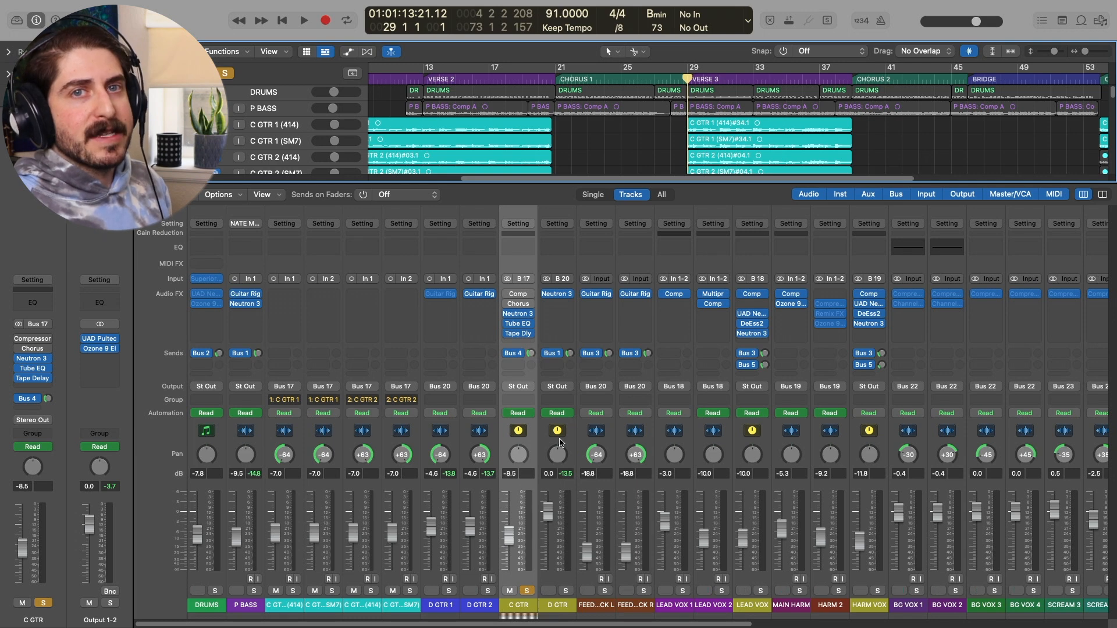
pyautogui.click(971, 294)
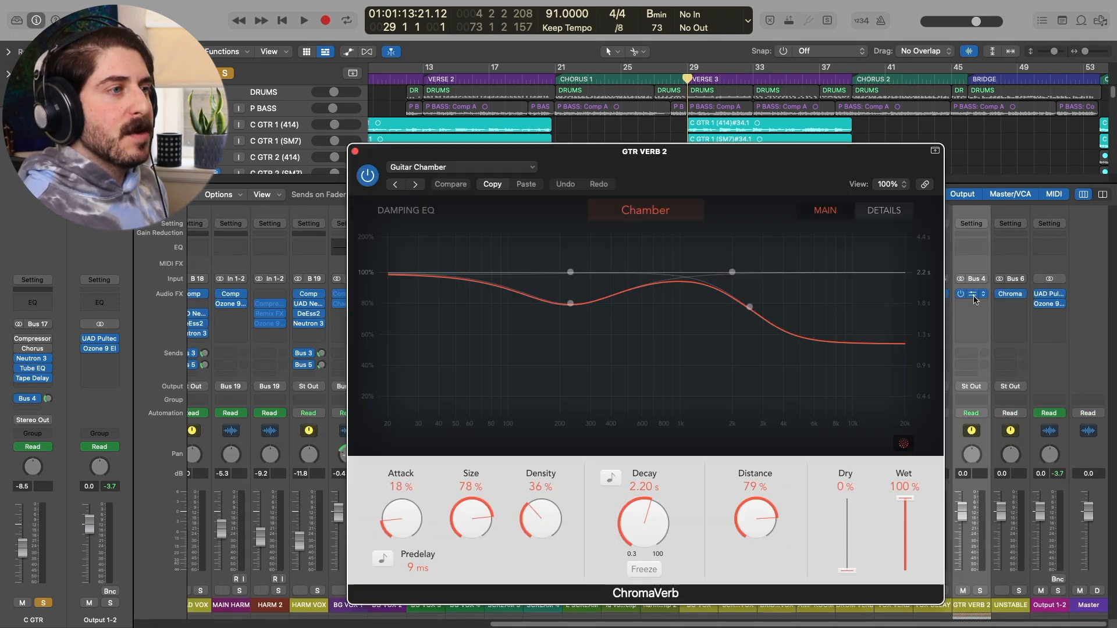
pyautogui.moveTo(755, 192); pyautogui.dragTo(670, 163)
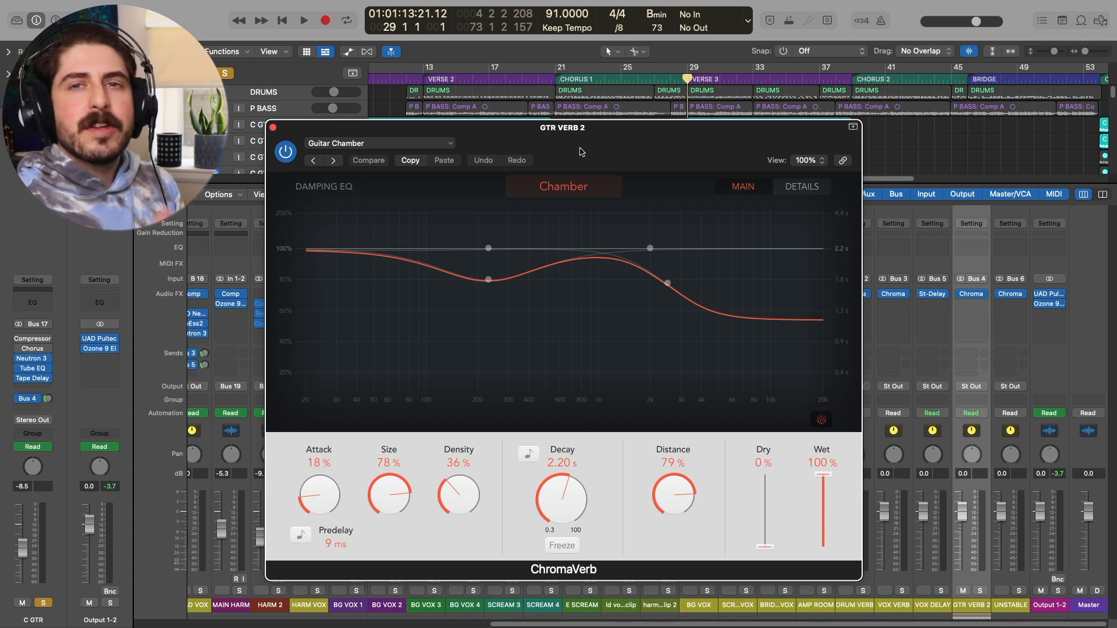
pyautogui.click(272, 128)
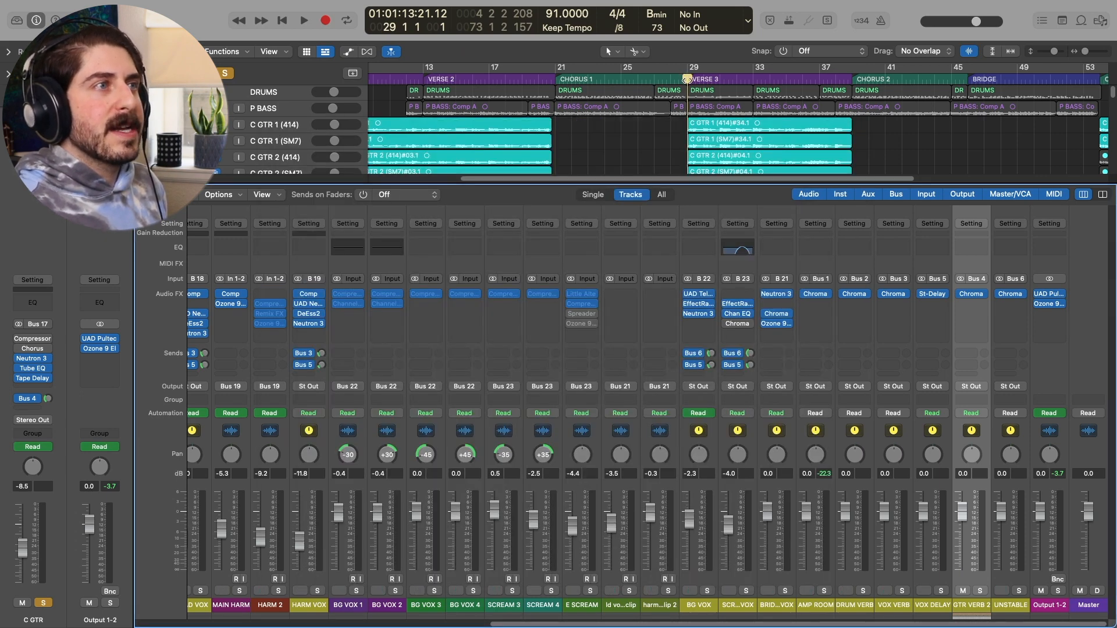
# Step: Play the soloed C GTR bus from Verse 3 to hear it with the GTR VERB 2 reverb, and stop playback
pyautogui.press('space')
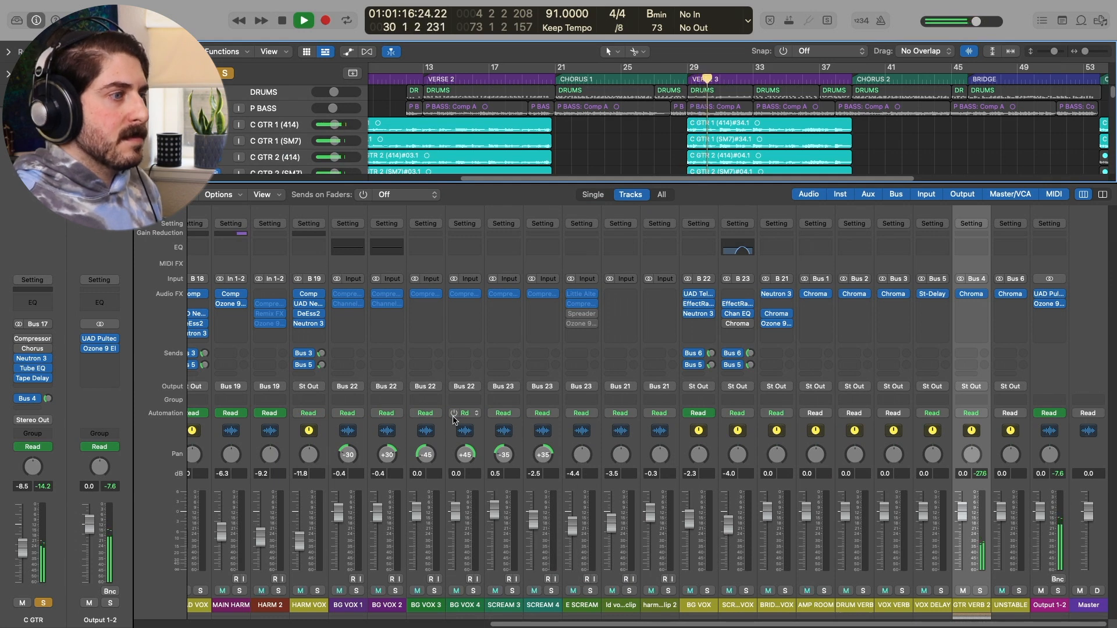
pyautogui.hscroll(-3, 453, 424)
pyautogui.hscroll(3, 454, 437)
pyautogui.press('space')
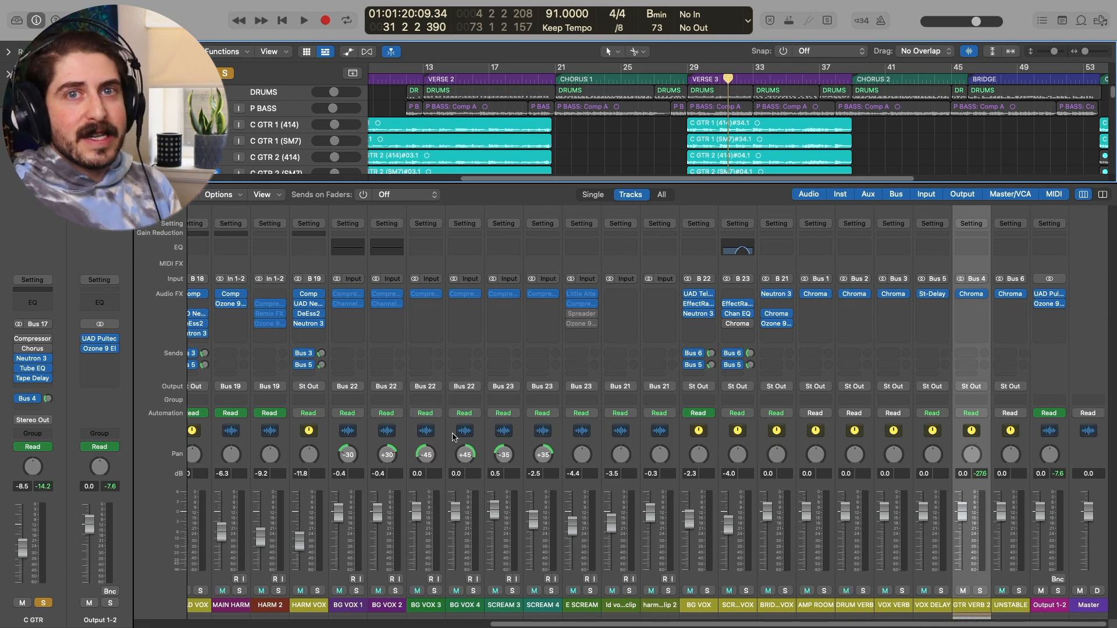
pyautogui.hscroll(-5, 524, 418)
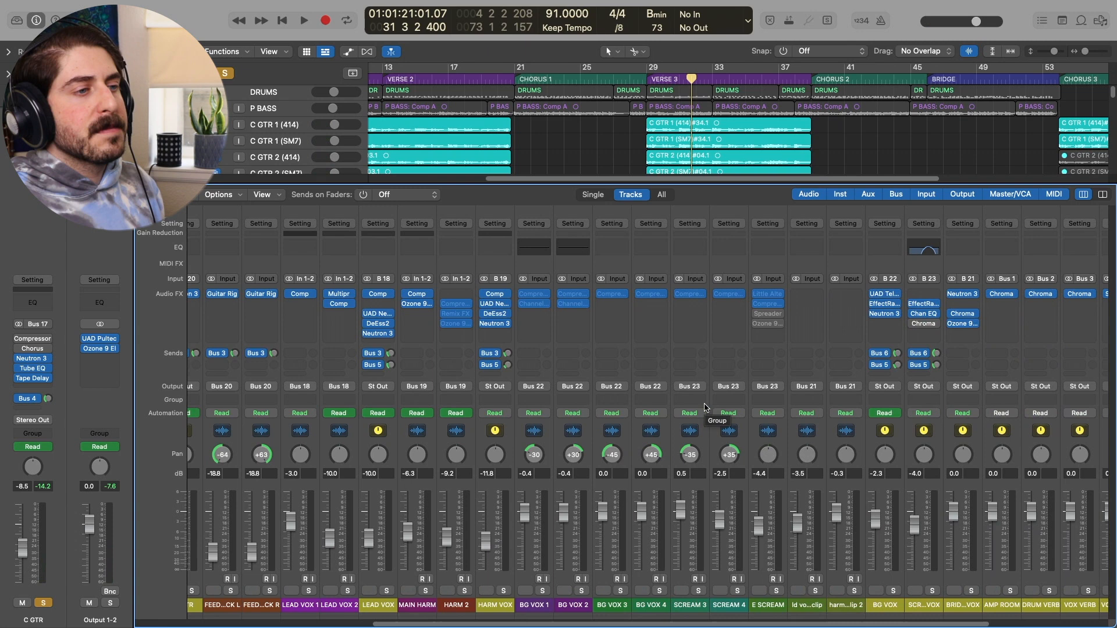
# Step: Open the ChromaVerb on the GTR VERB 2 return and examine its detail settings and Output EQ bands
pyautogui.hscroll(5, 707, 411)
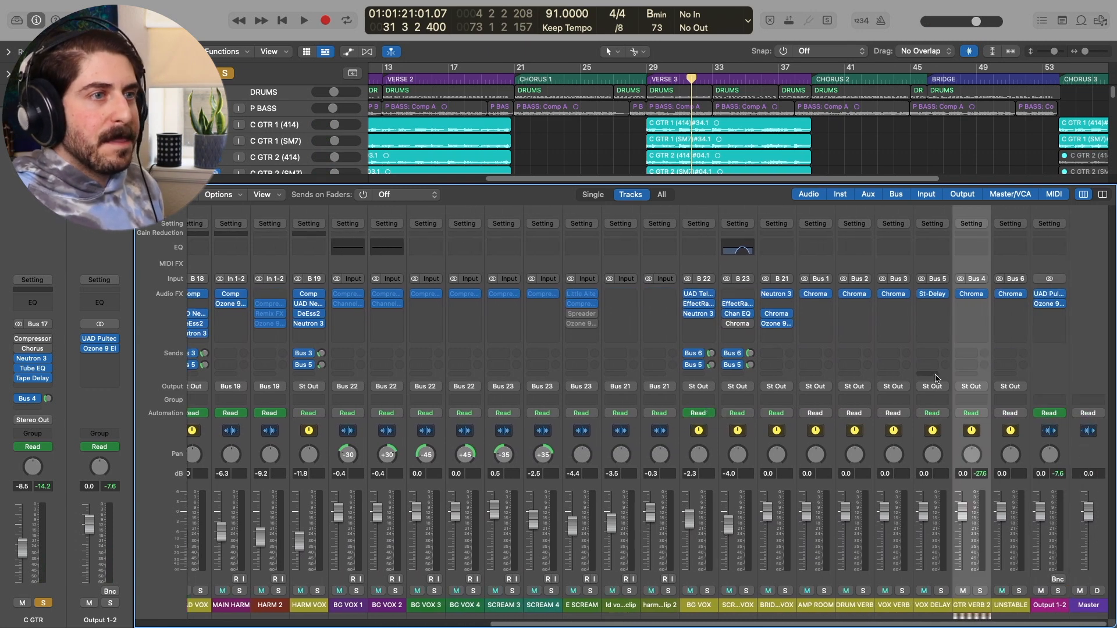
pyautogui.click(971, 293)
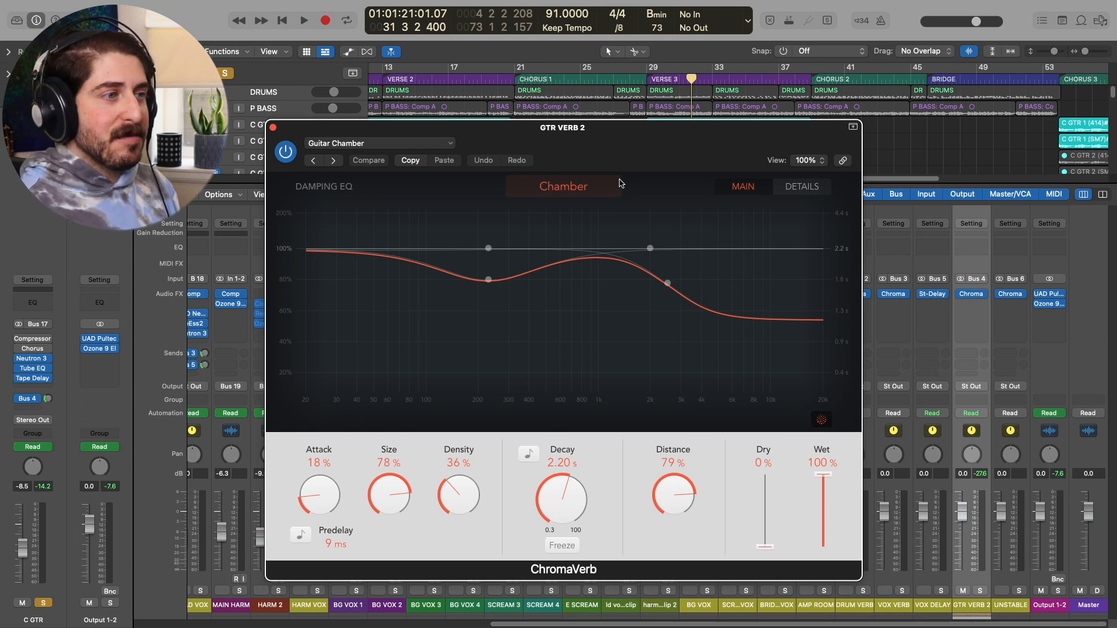
pyautogui.moveTo(629, 153); pyautogui.dragTo(630, 140)
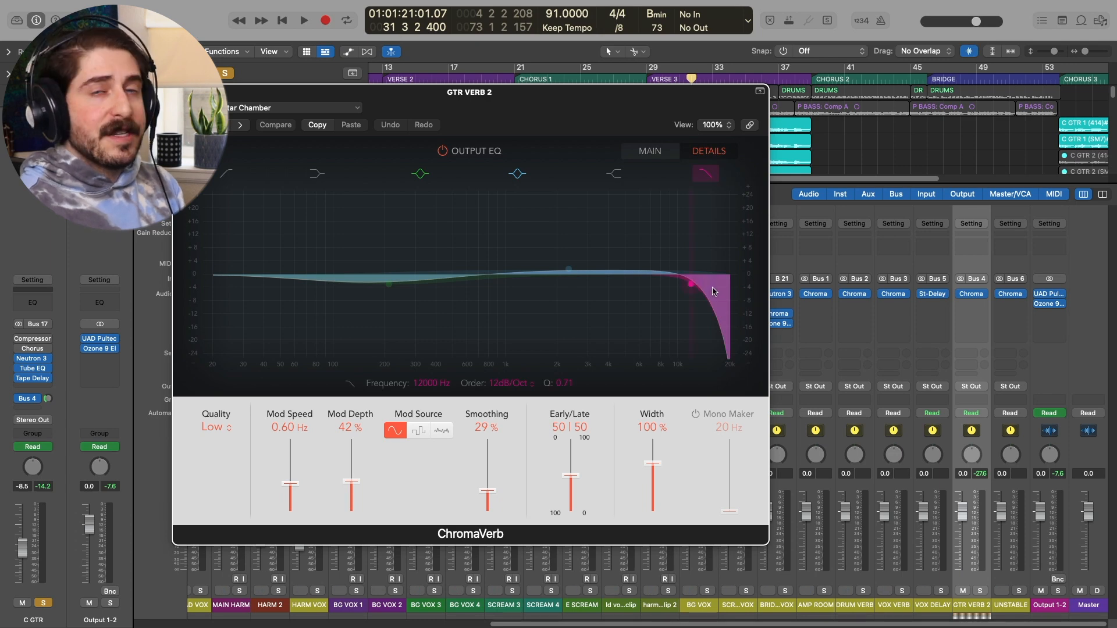
pyautogui.click(691, 286)
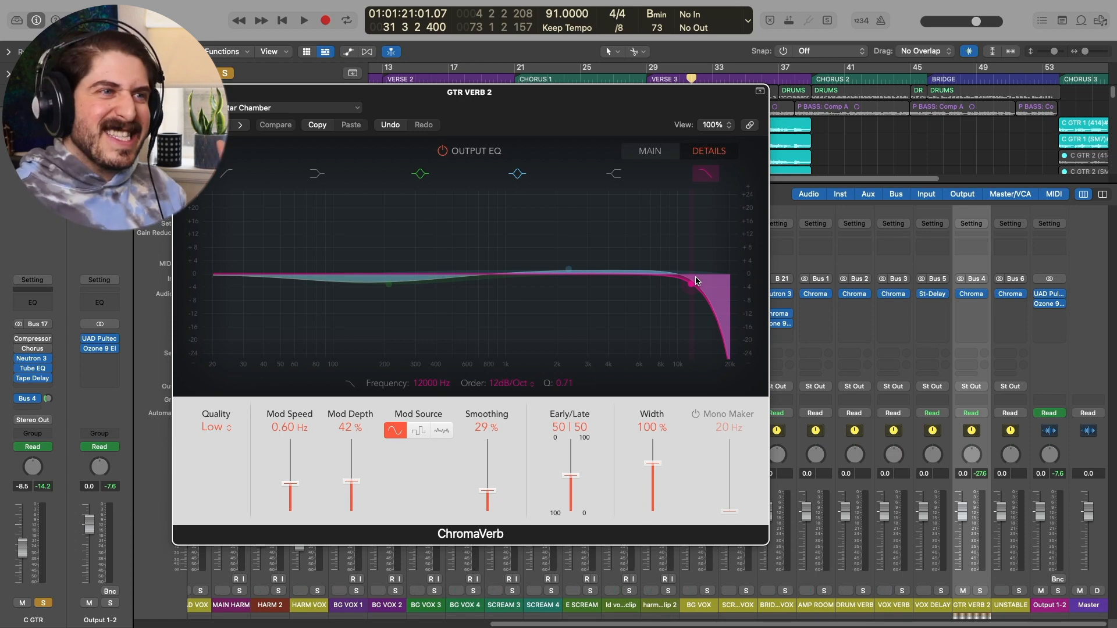
pyautogui.click(569, 269)
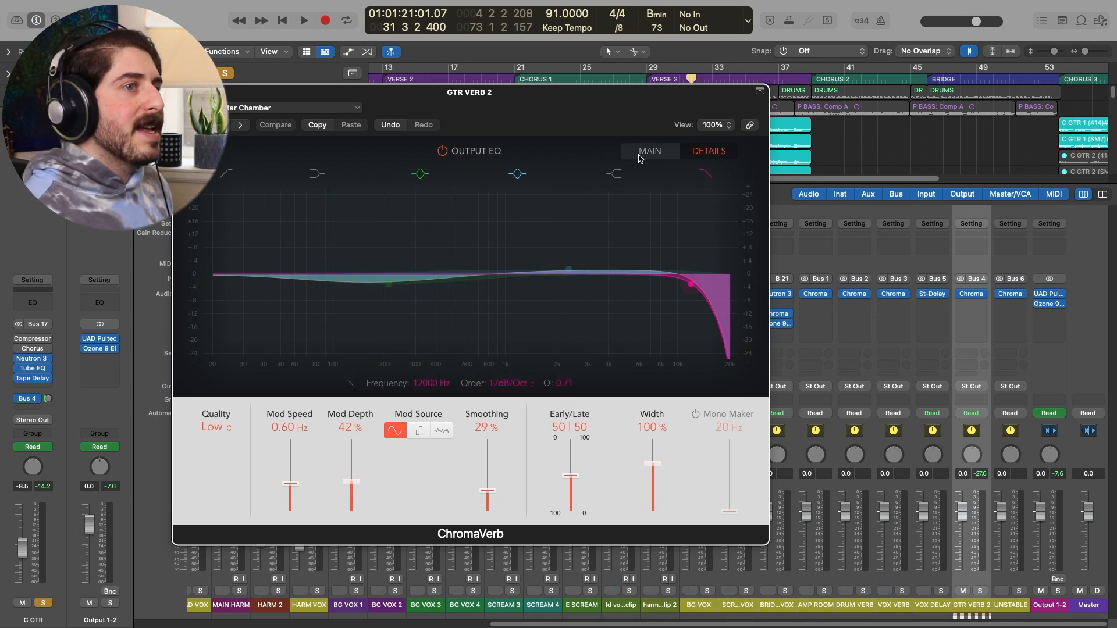
pyautogui.moveTo(553, 117); pyautogui.dragTo(517, 137)
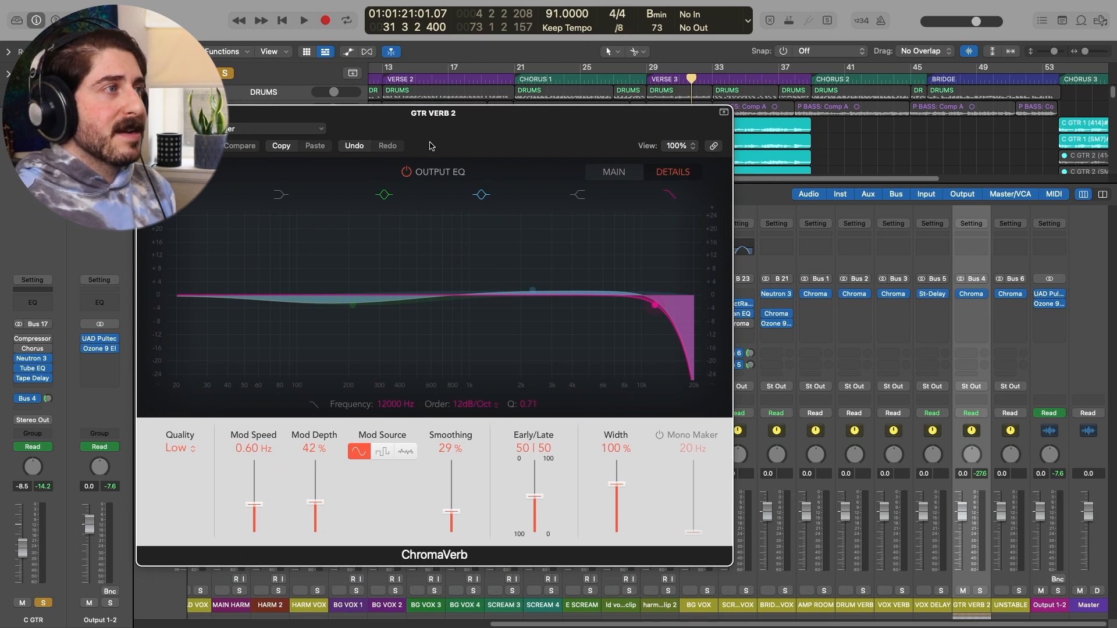
# Step: Play the soloed C GTR bus and compare the GTR VERB 2 reverb with its Output EQ bypassed and enabled
pyautogui.click(406, 173)
pyautogui.press('space')
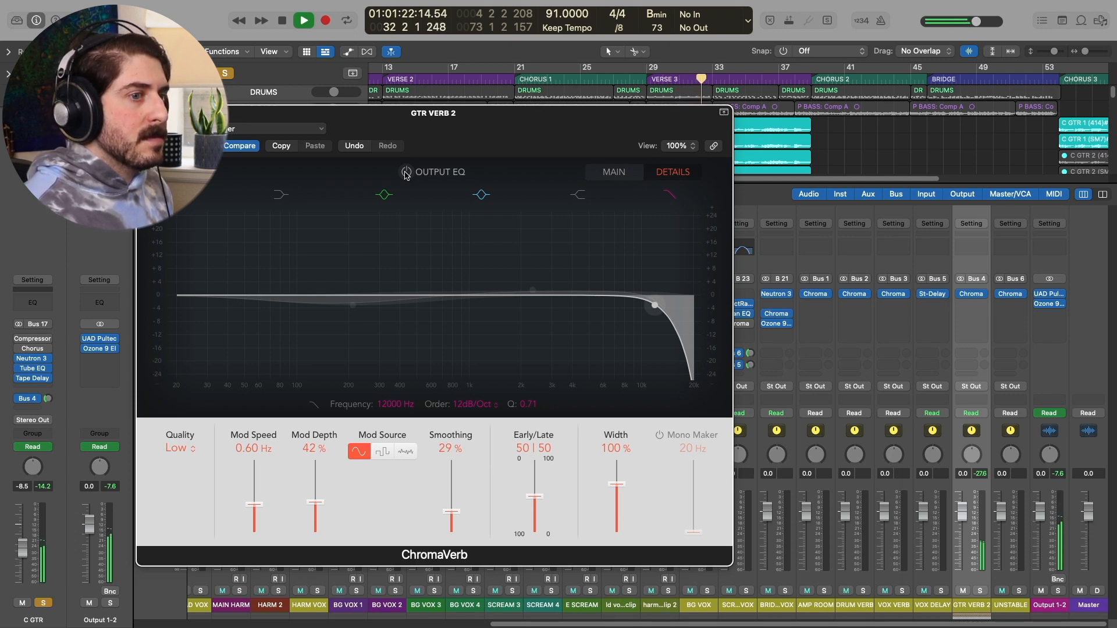
pyautogui.click(407, 173)
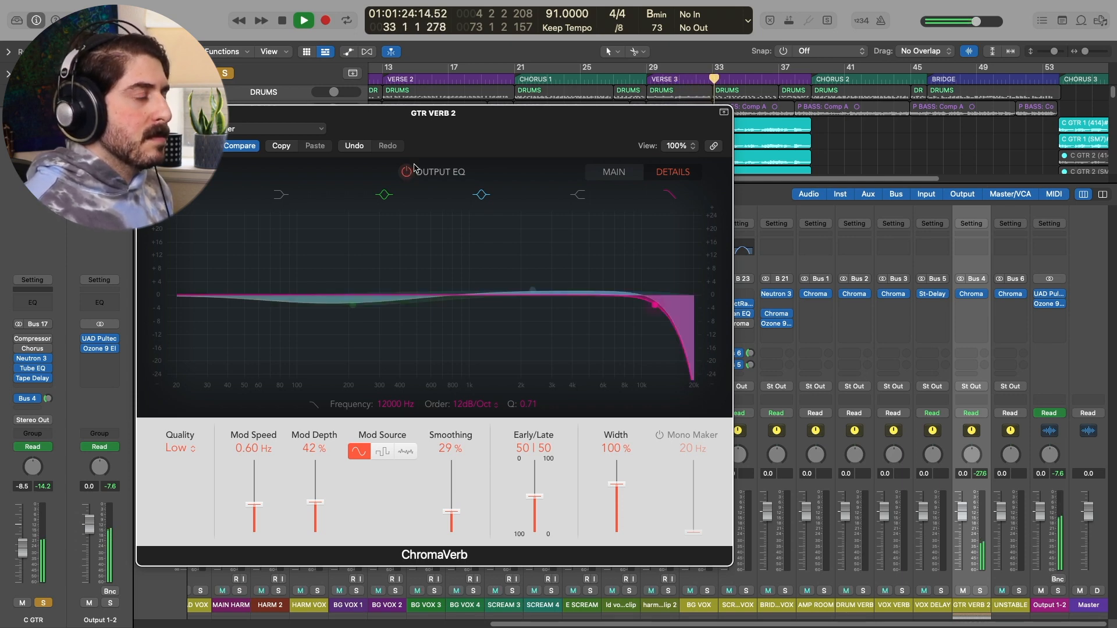
pyautogui.press('space')
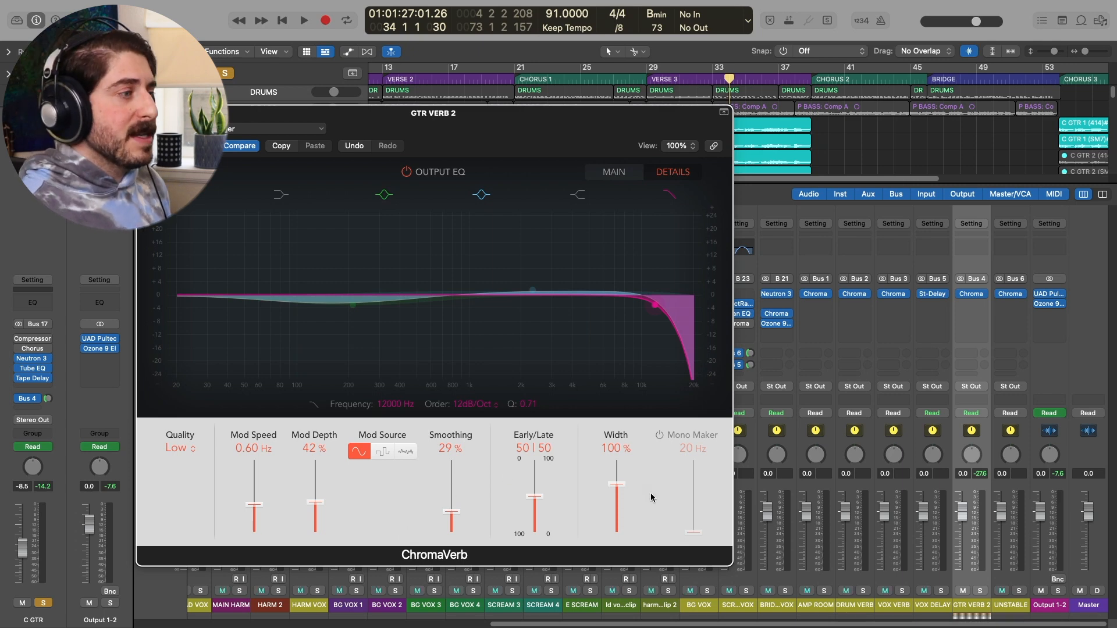
# Step: Solo the GTR VERB 2 return and play Verse 3, comparing the reverb alone with its Output EQ off and on
pyautogui.click(980, 591)
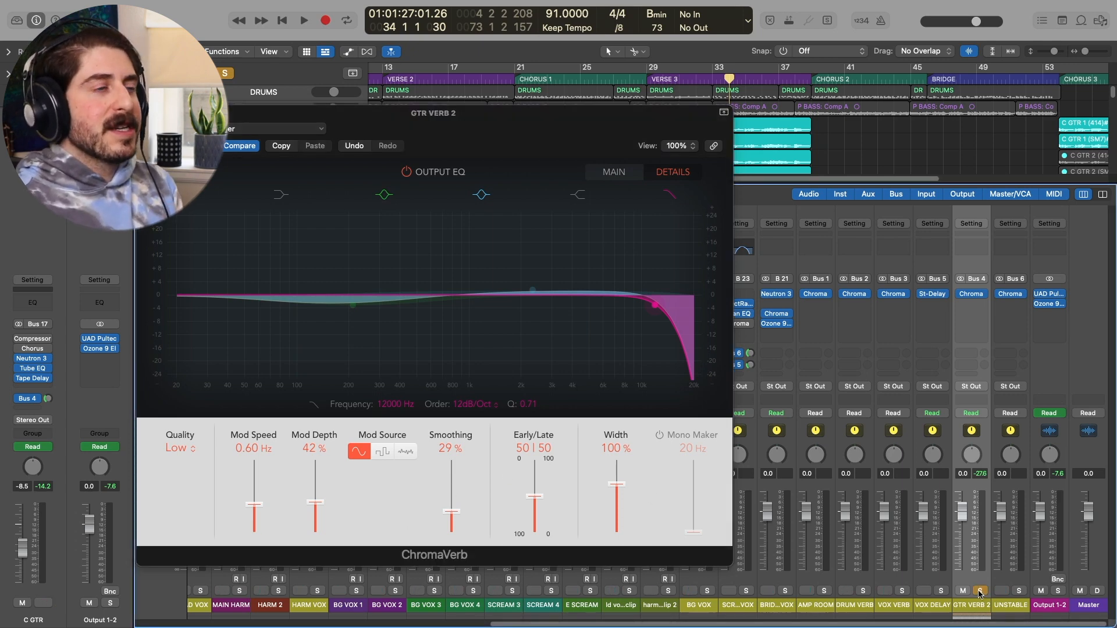
pyautogui.press('space')
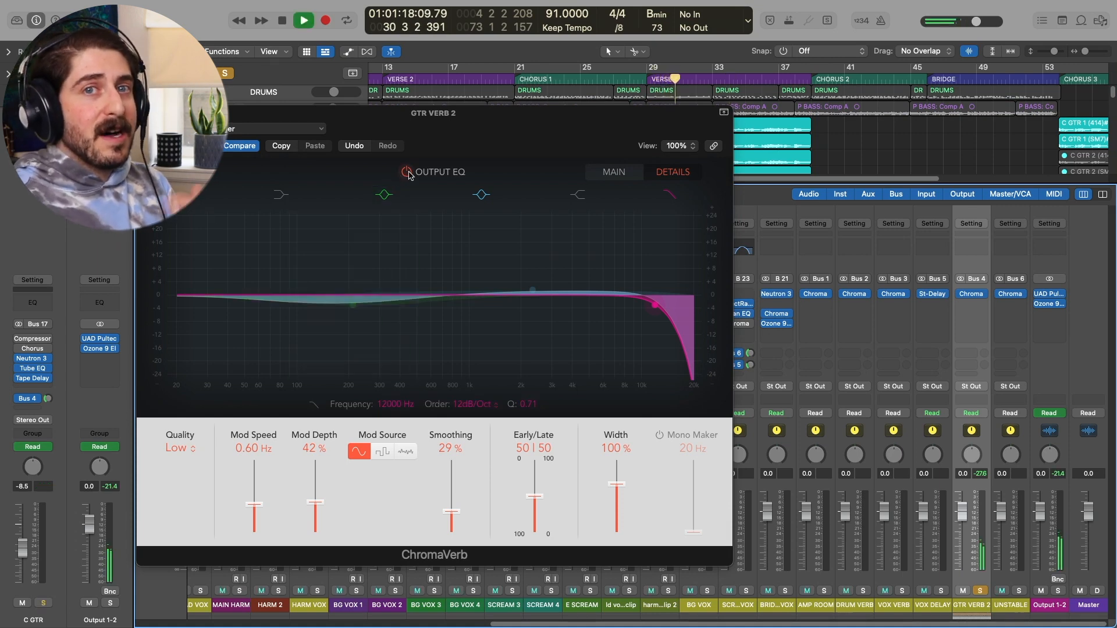
pyautogui.click(407, 173)
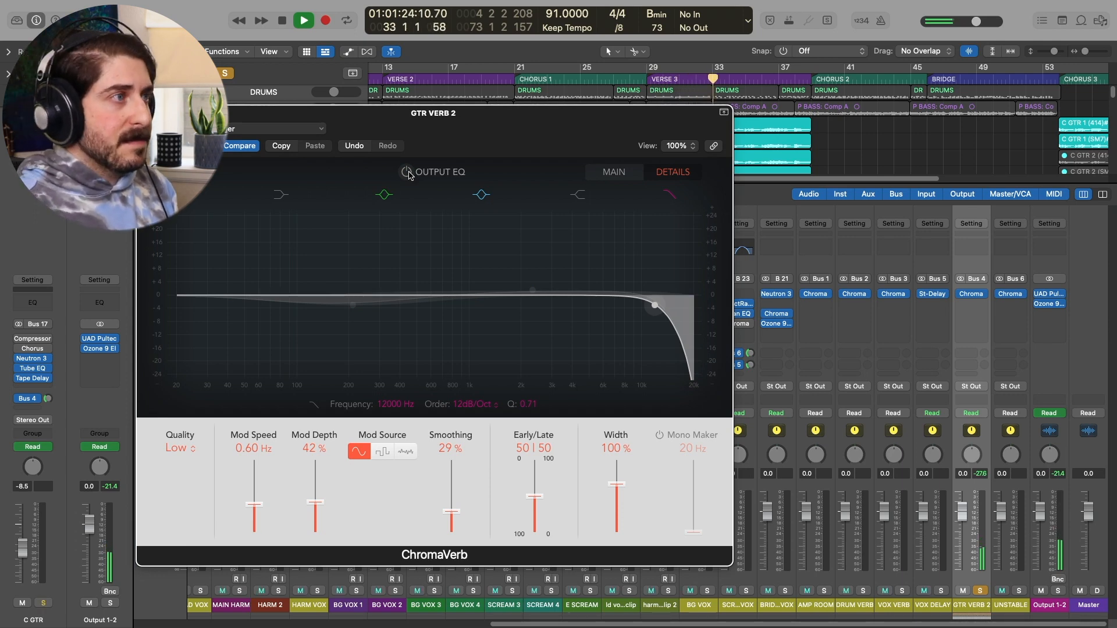
pyautogui.click(407, 173)
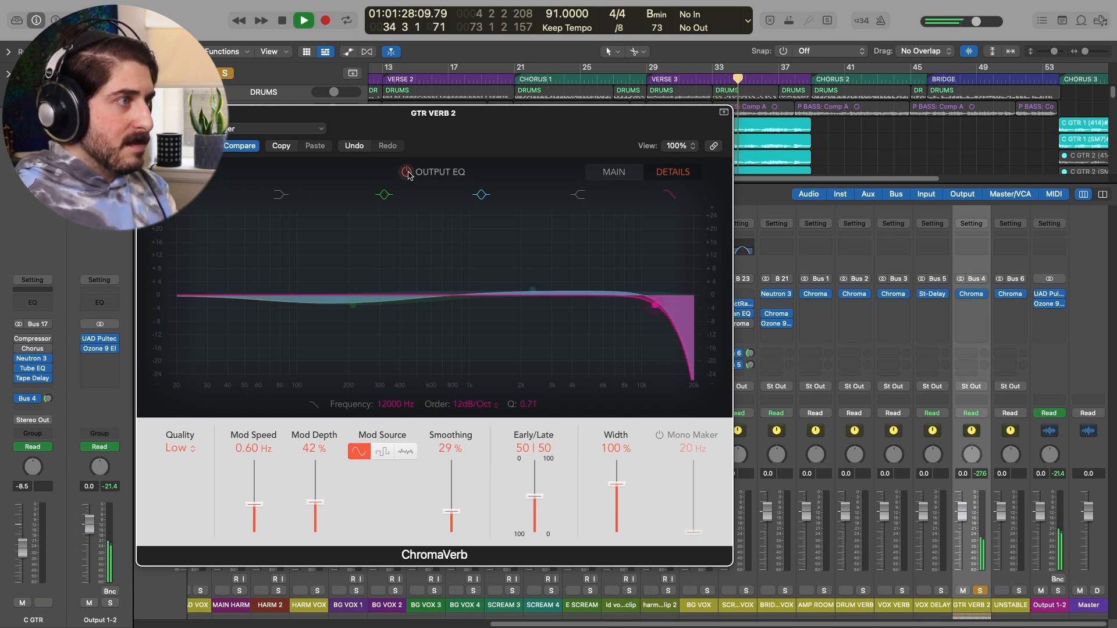
pyautogui.press('space')
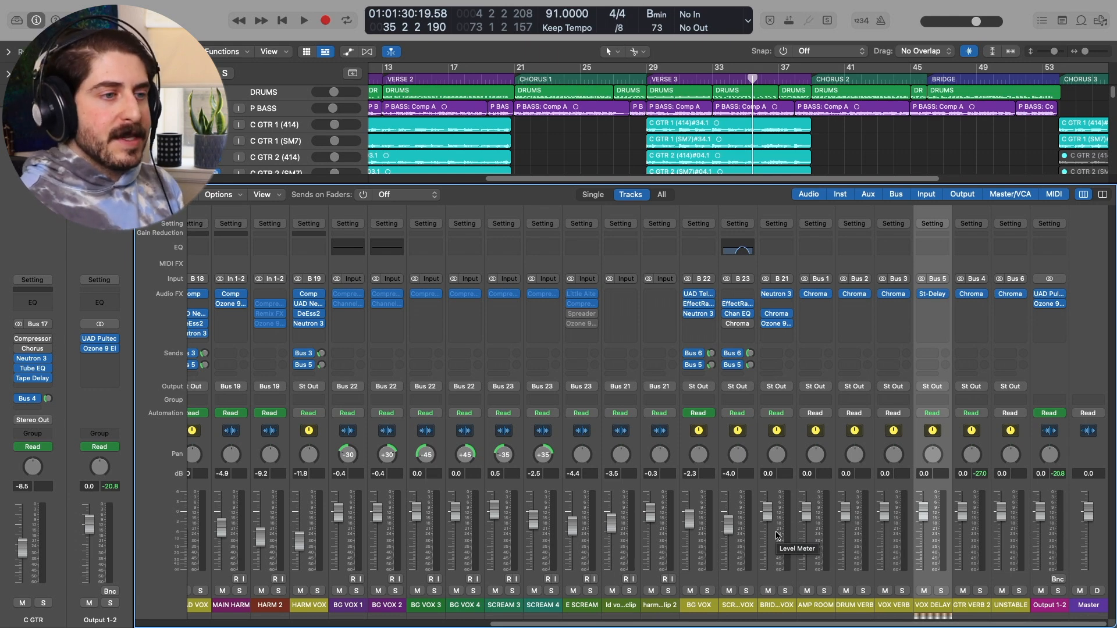
# Step: Mute the VOX DELAY return, select the VOX VERB return and bring the end of Chorus 1 into view
pyautogui.click(924, 591)
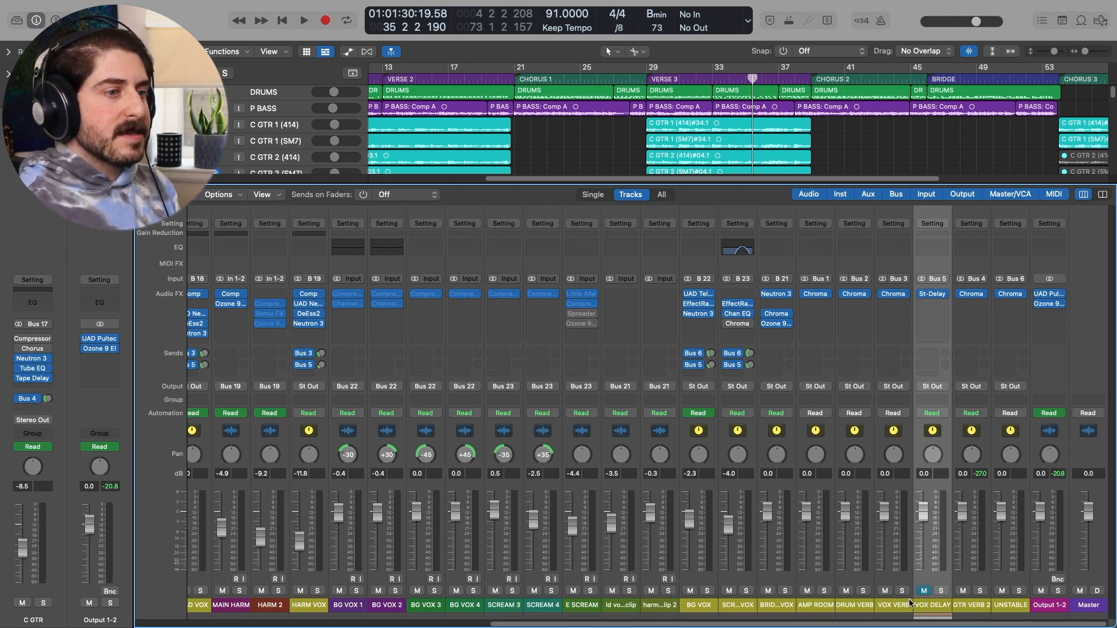
pyautogui.click(891, 614)
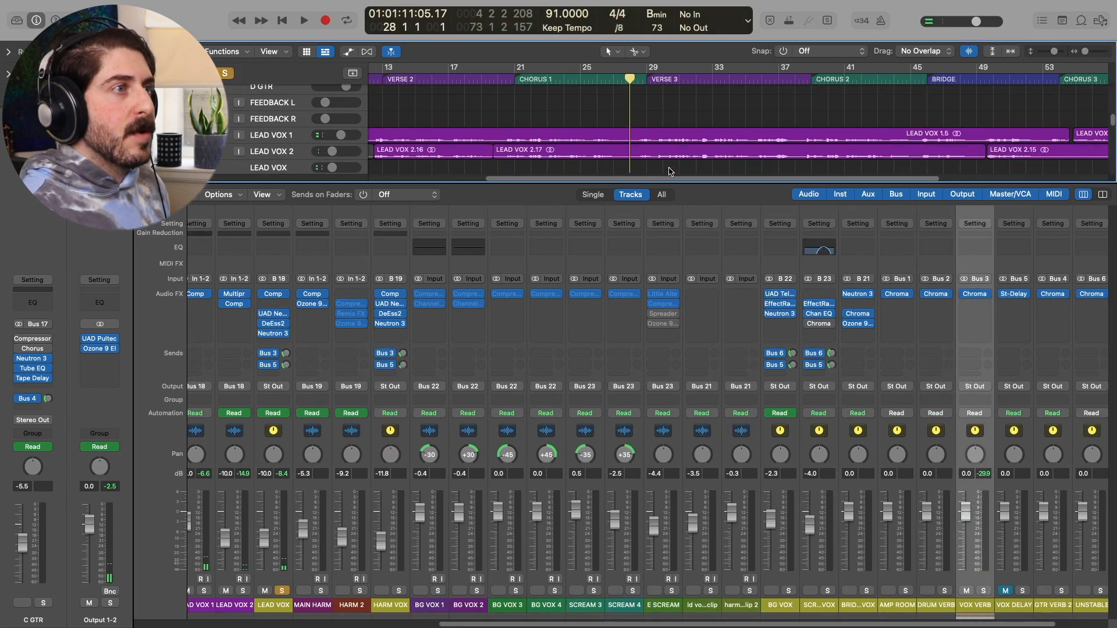
pyautogui.scroll(10, 669, 171)
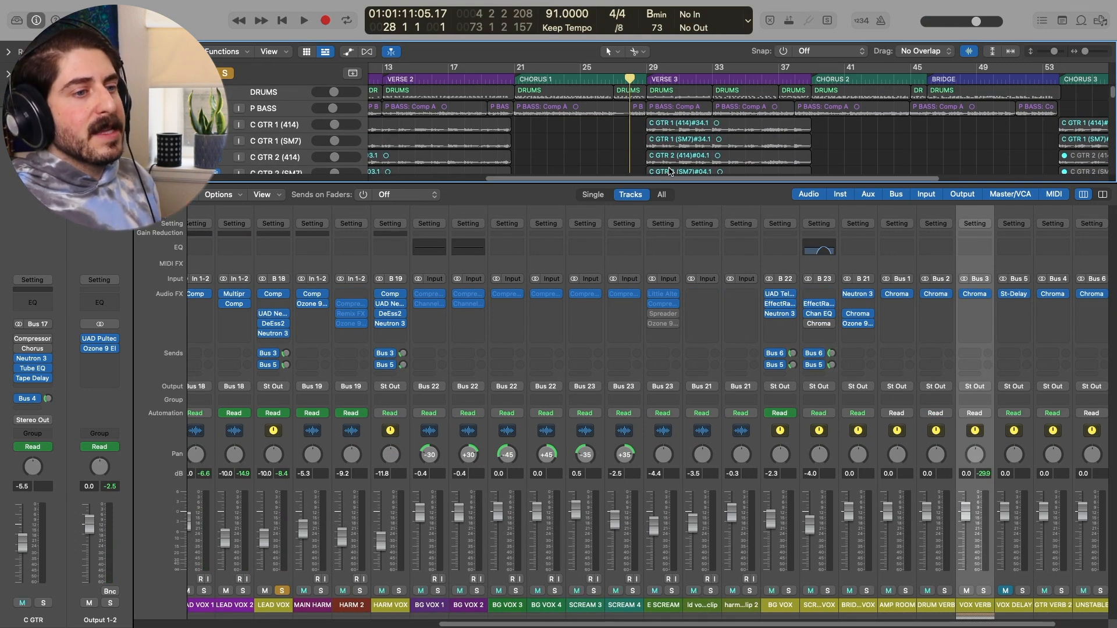
pyautogui.hscroll(3, 670, 170)
# Step: Play the soloed LEAD VOX bus into Verse 3, add HARM VOX to the solo to hear both with VOX VERB, and stop playback
pyautogui.press('space')
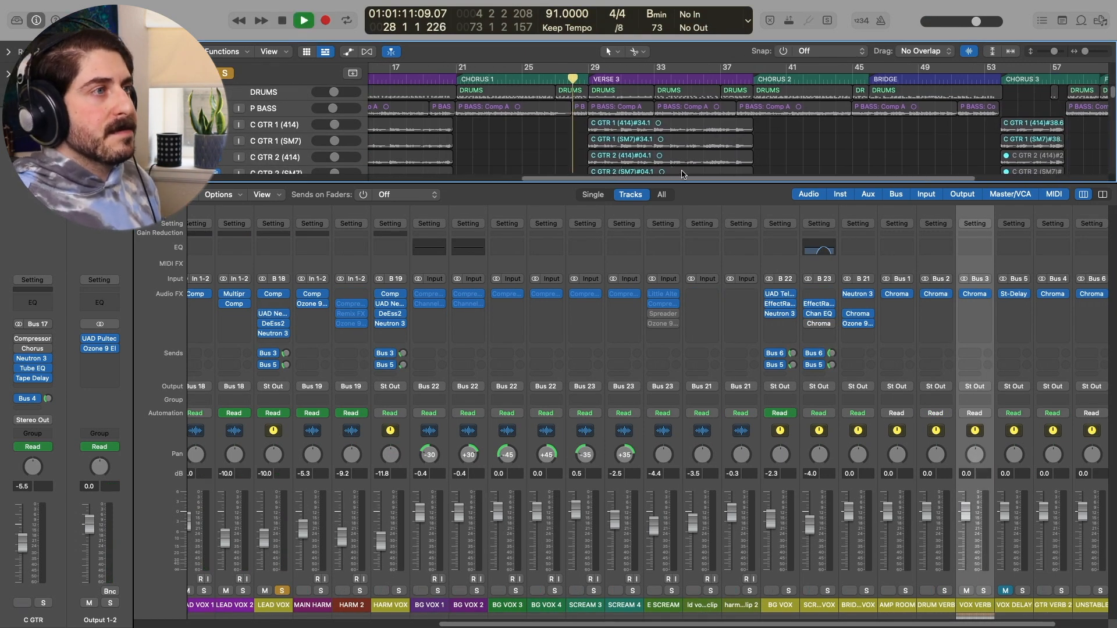
pyautogui.hscroll(2, 408, 524)
pyautogui.click(375, 591)
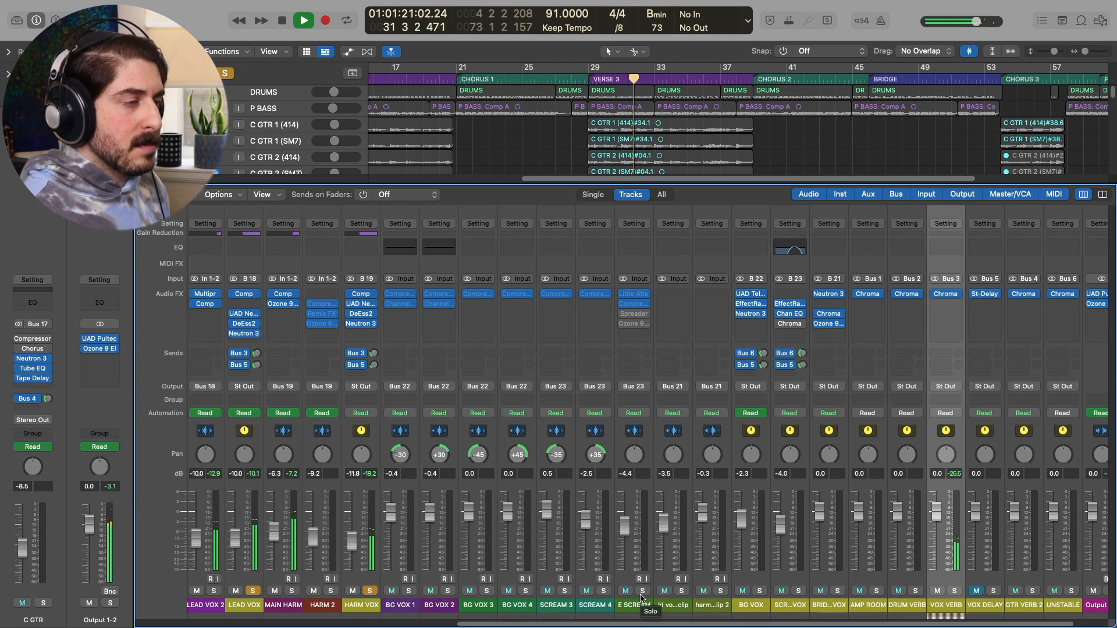
pyautogui.hscroll(2, 616, 541)
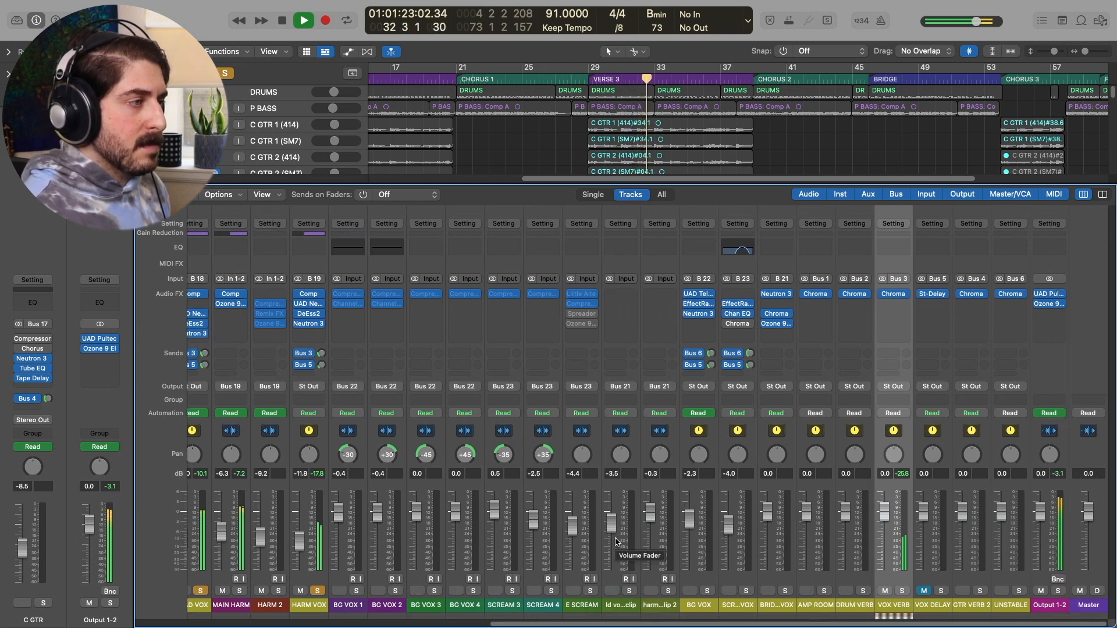
pyautogui.press('space')
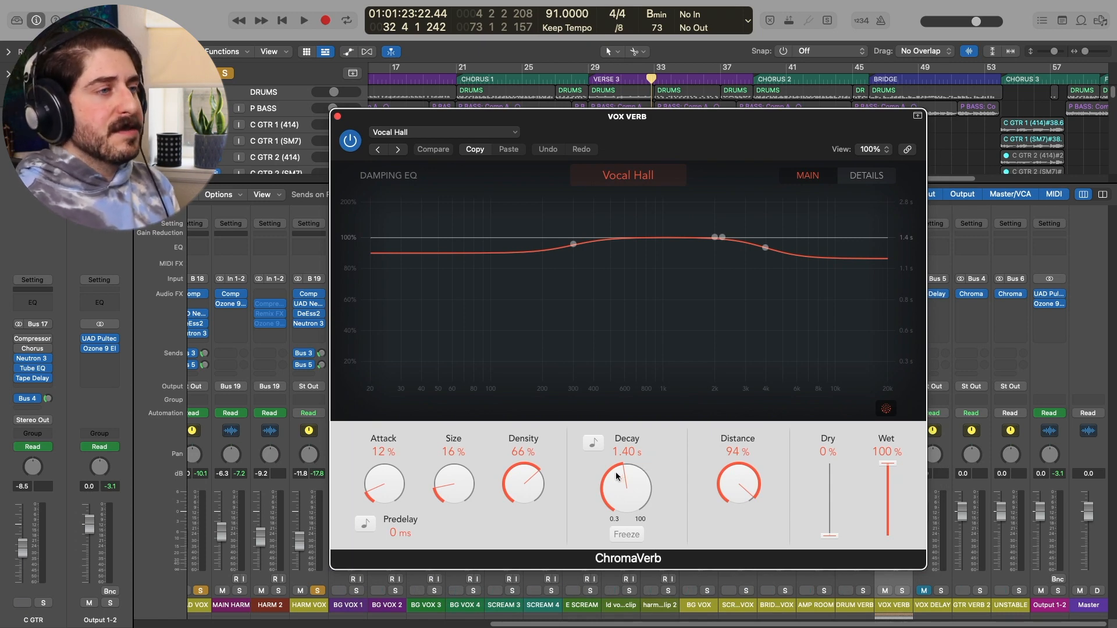
# Step: Examine the detail settings and Output EQ of the VOX VERB ChromaVerb, and inspect the HARM VOX bus's Bus 5 send
pyautogui.click(866, 175)
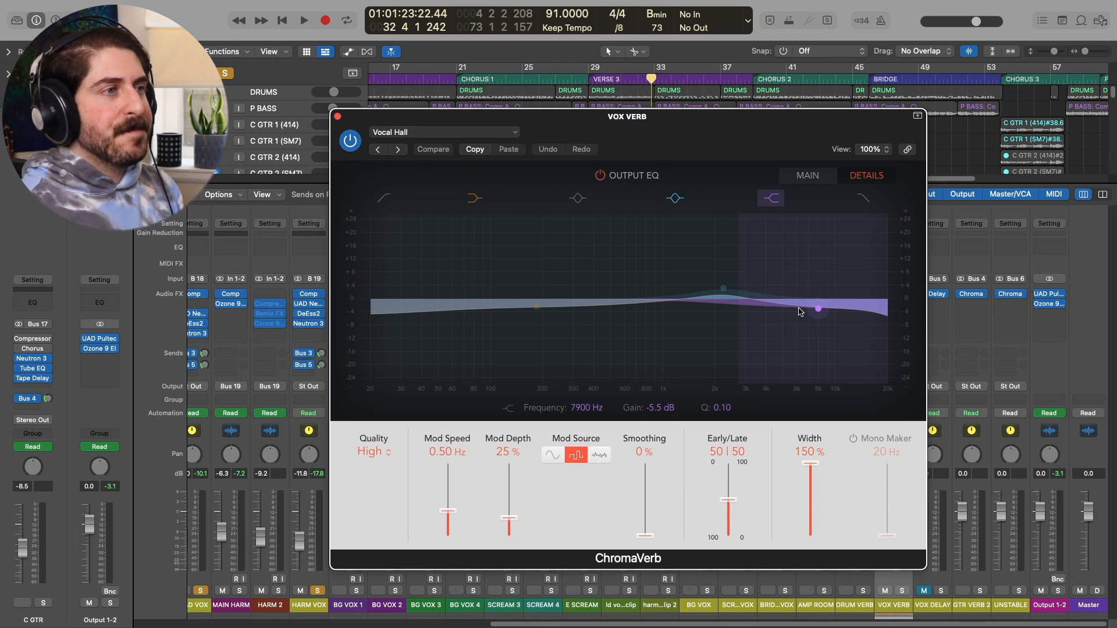
pyautogui.click(722, 289)
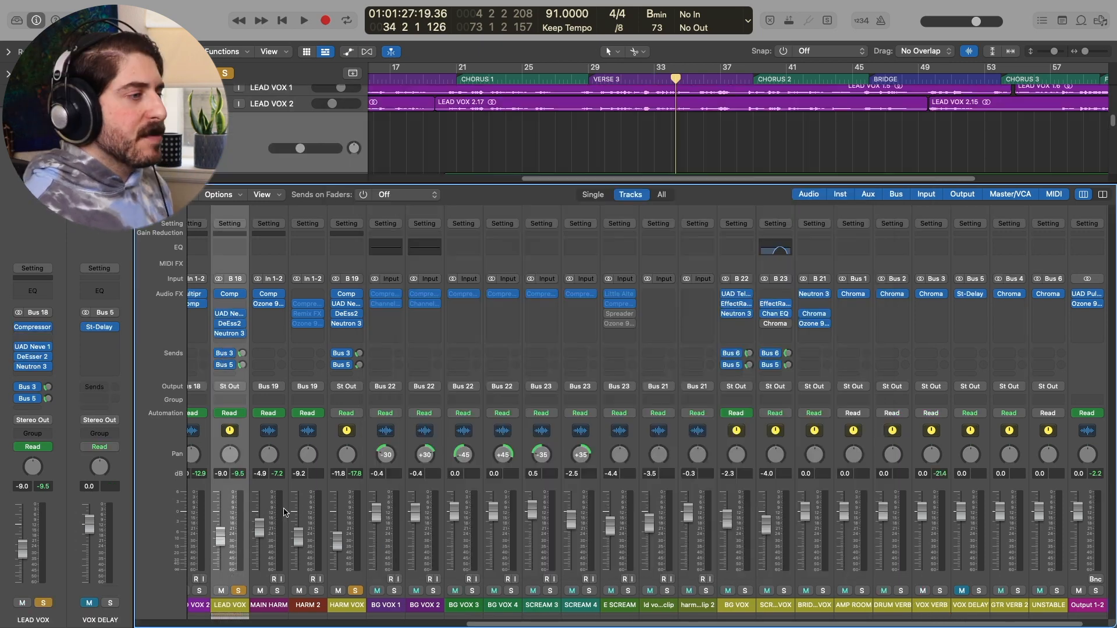
pyautogui.click(361, 407)
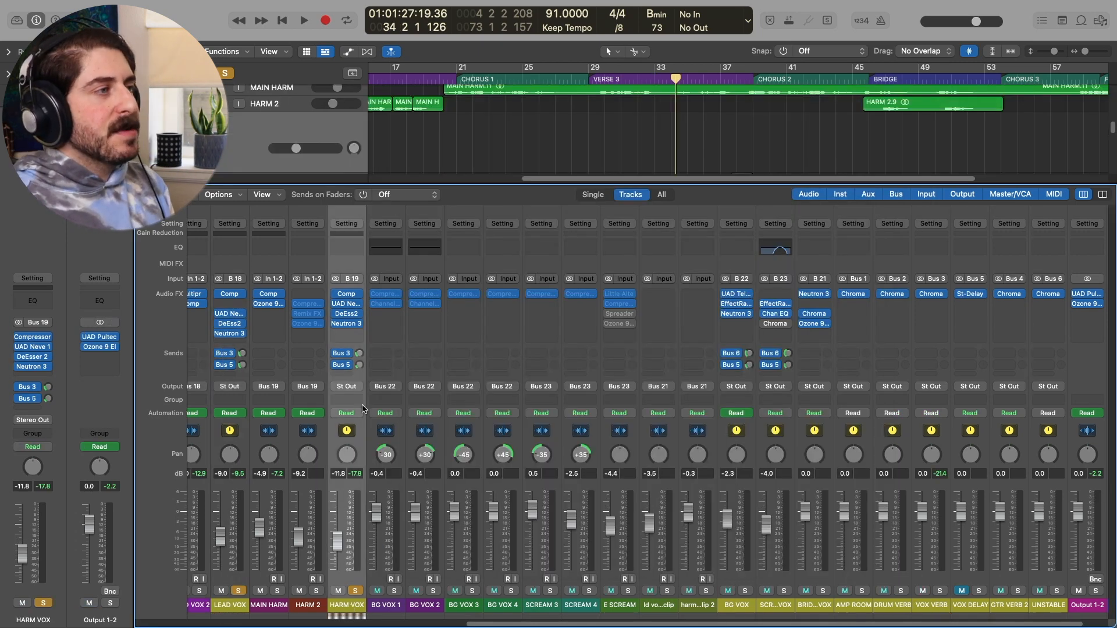
pyautogui.click(358, 366)
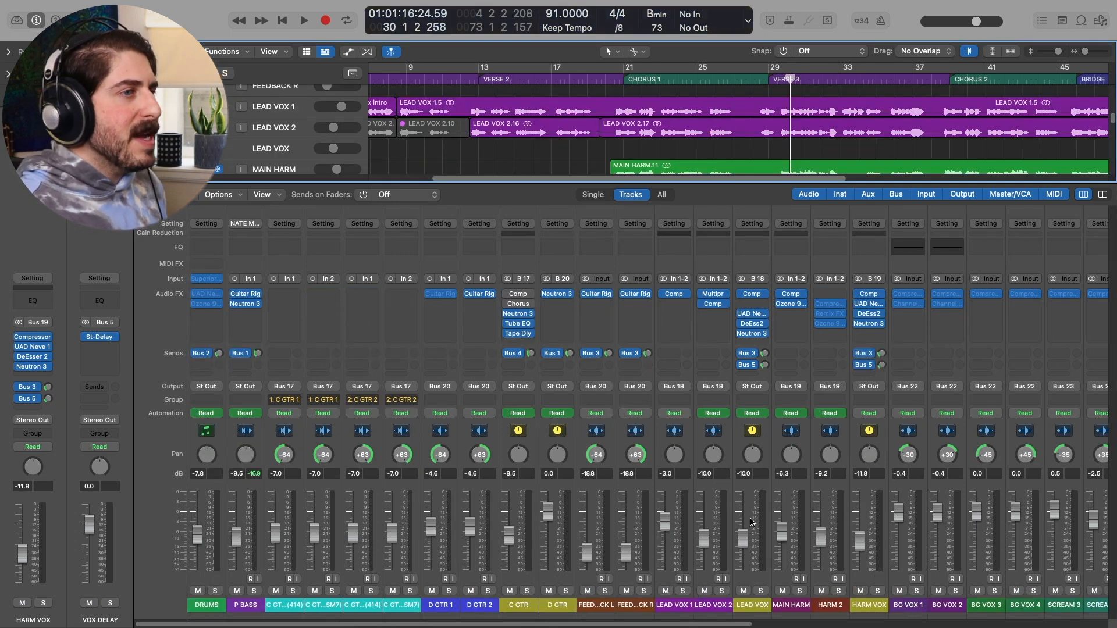
# Step: Bring the reverb and delay return channels at the end of the mixer into view
pyautogui.hscroll(-1, 570, 439)
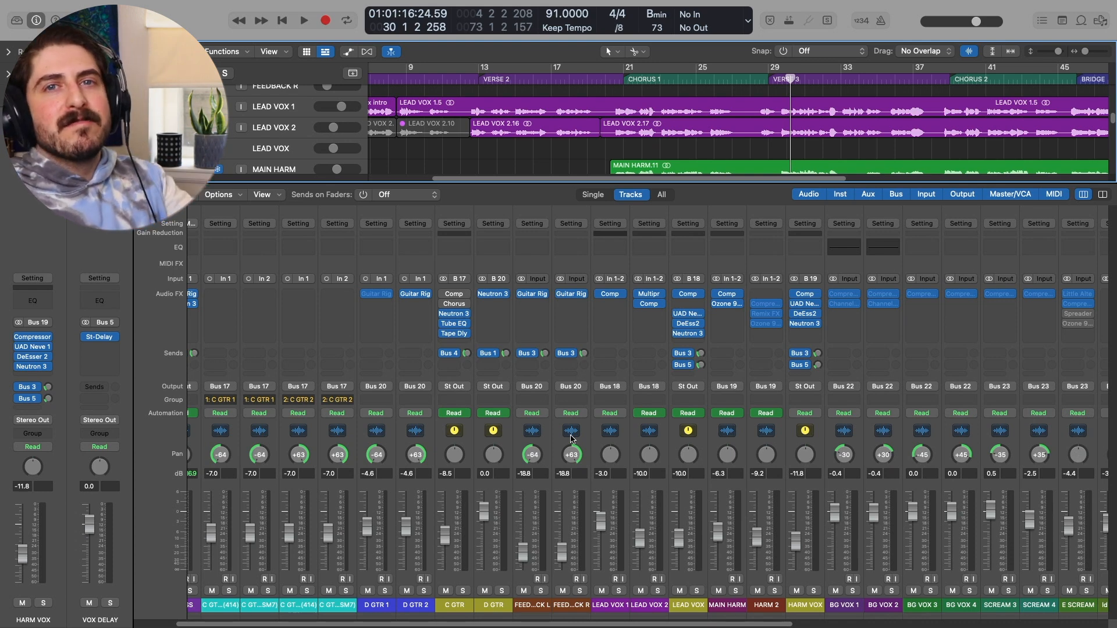
pyautogui.moveTo(581, 624); pyautogui.dragTo(888, 626)
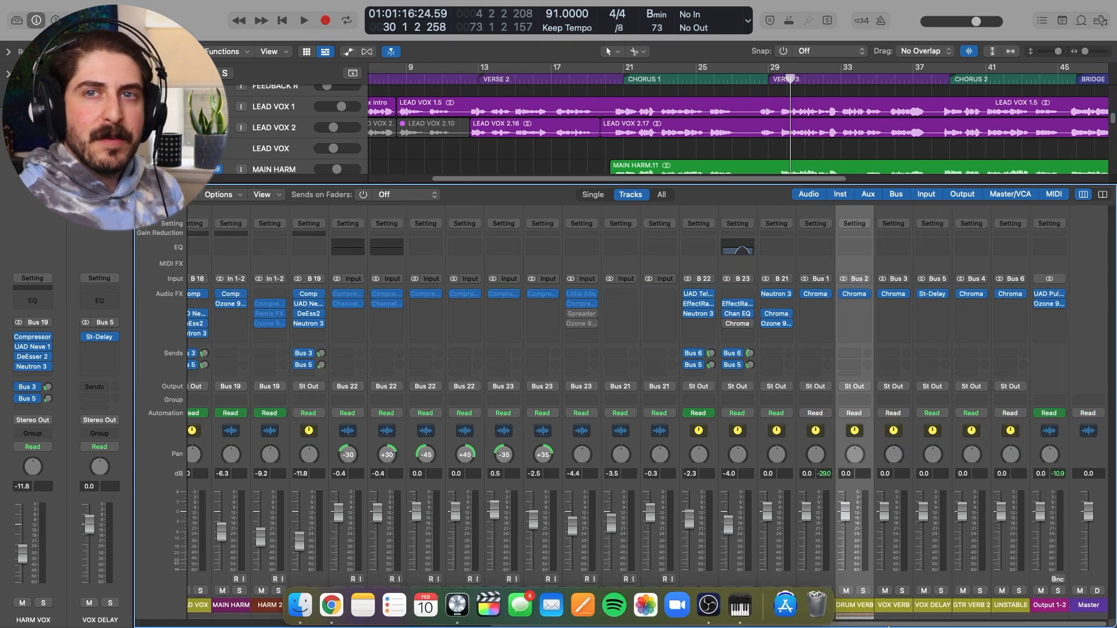